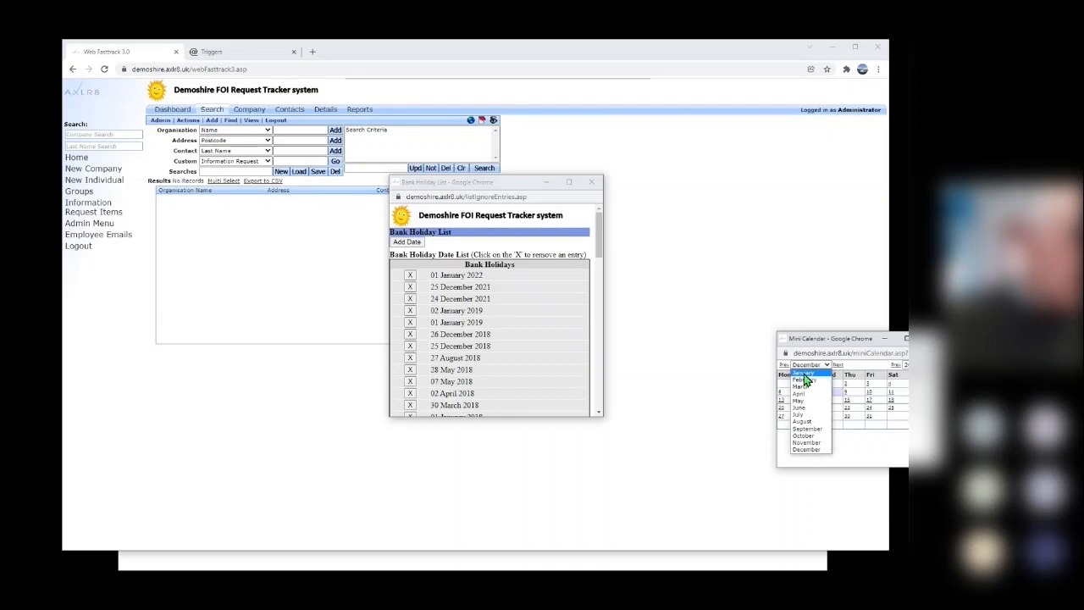
Add 2 January 2022 to the bank holiday list using the mini calendar.
left_click(803, 373)
left_click(903, 365)
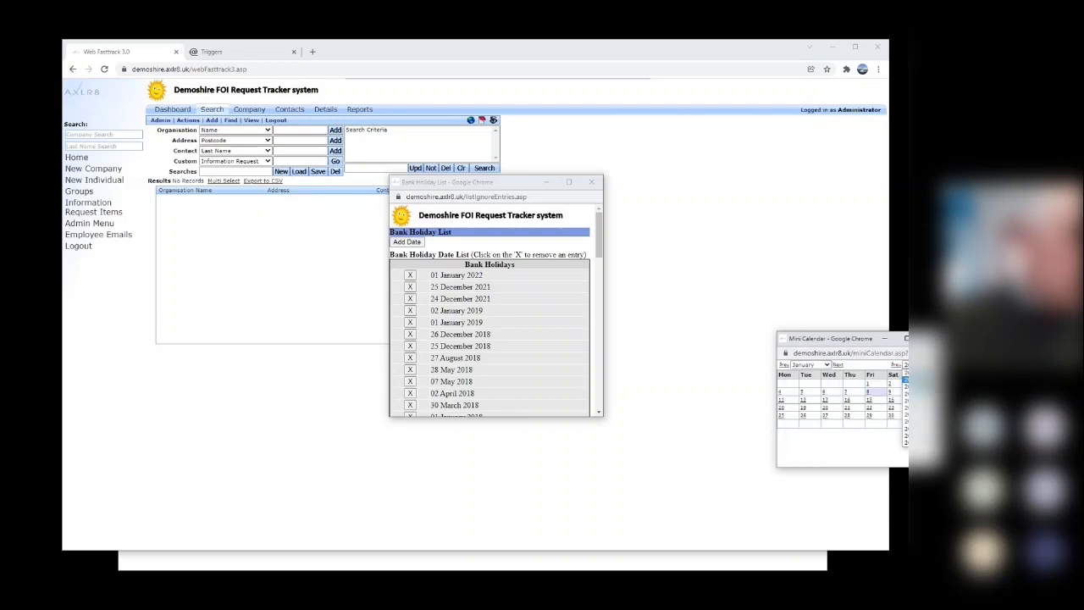
left_click(905, 414)
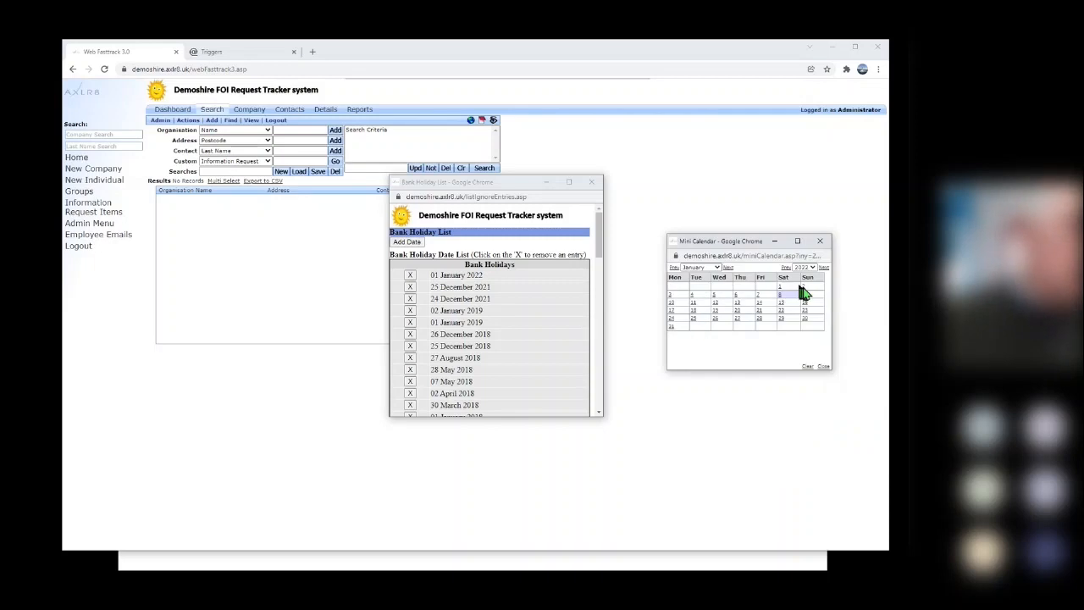
left_click(804, 289)
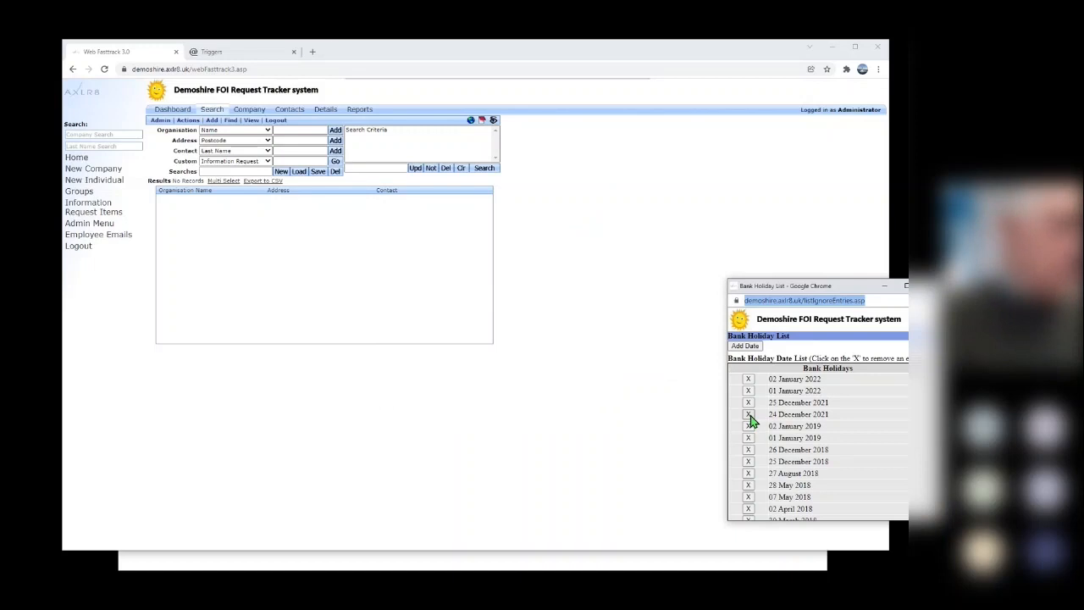
Remove 24 December 2021 from the bank holiday list, add 30 November 2021, and close the list.
left_click(749, 415)
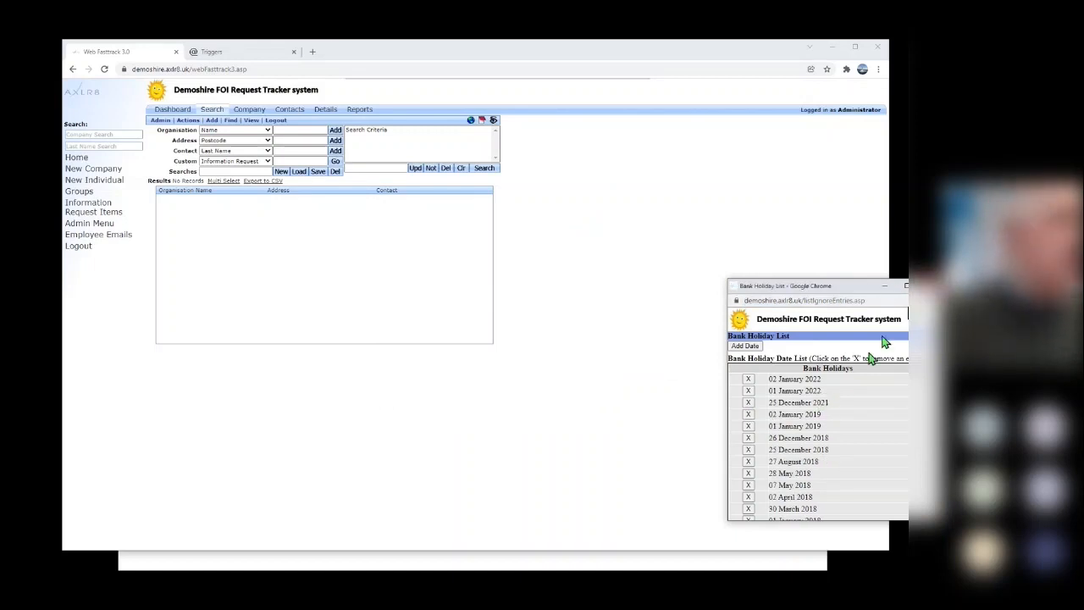
left_click(757, 351)
left_click(823, 366)
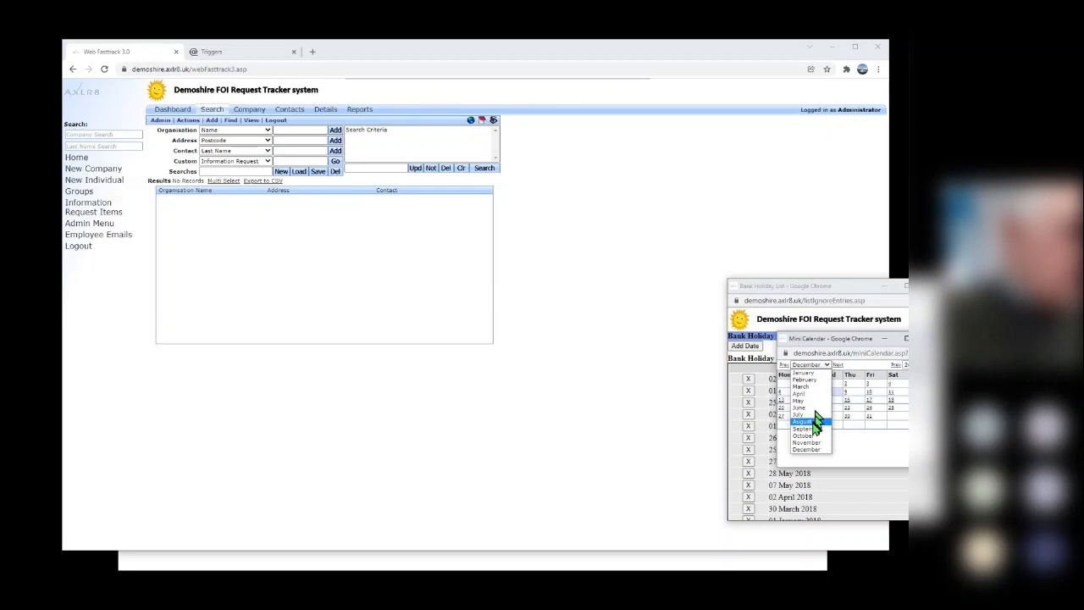
left_click(813, 444)
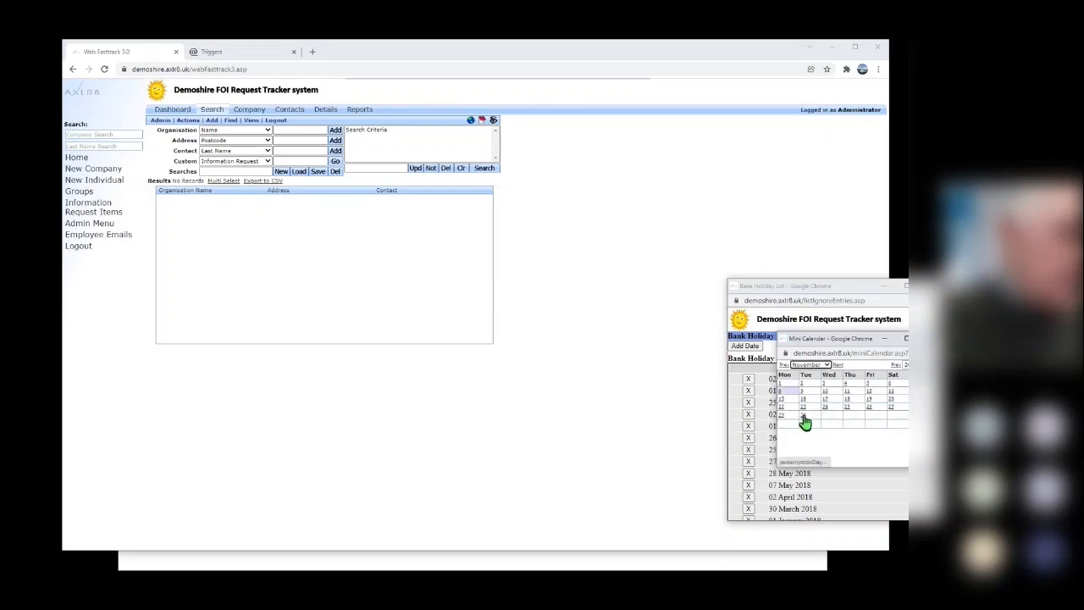
left_click(804, 417)
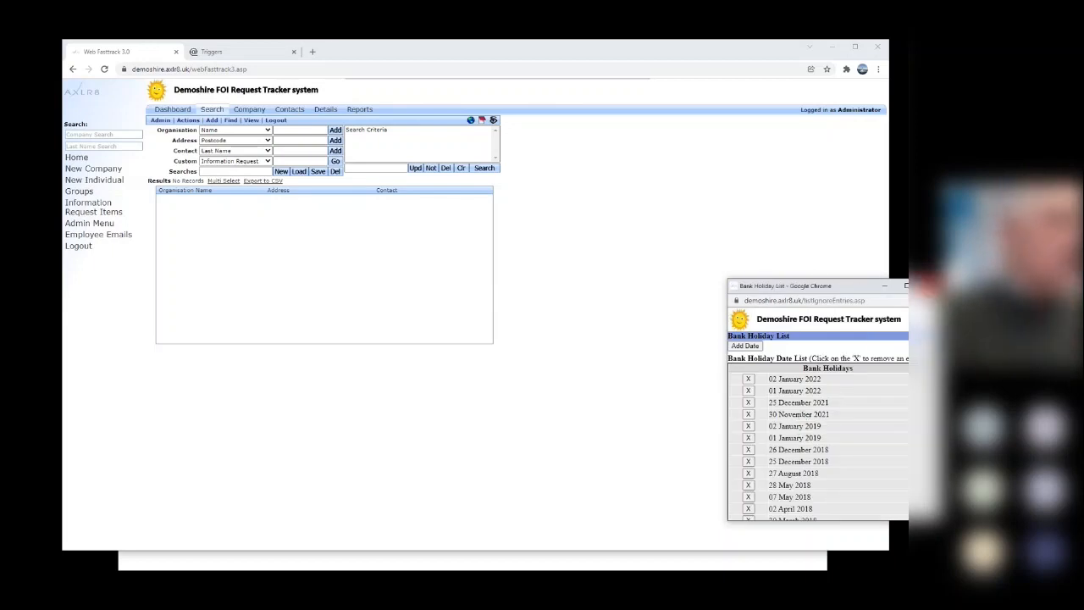
left_click(906, 285)
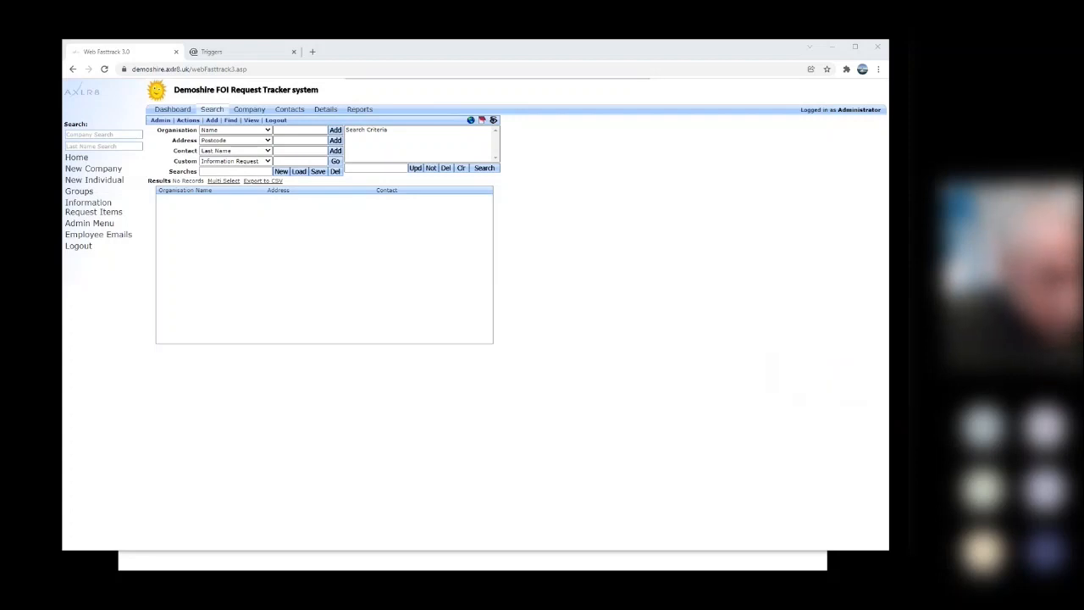
Close the open request details window, then view the Weekly Stats report and close it.
key("alt+Tab")
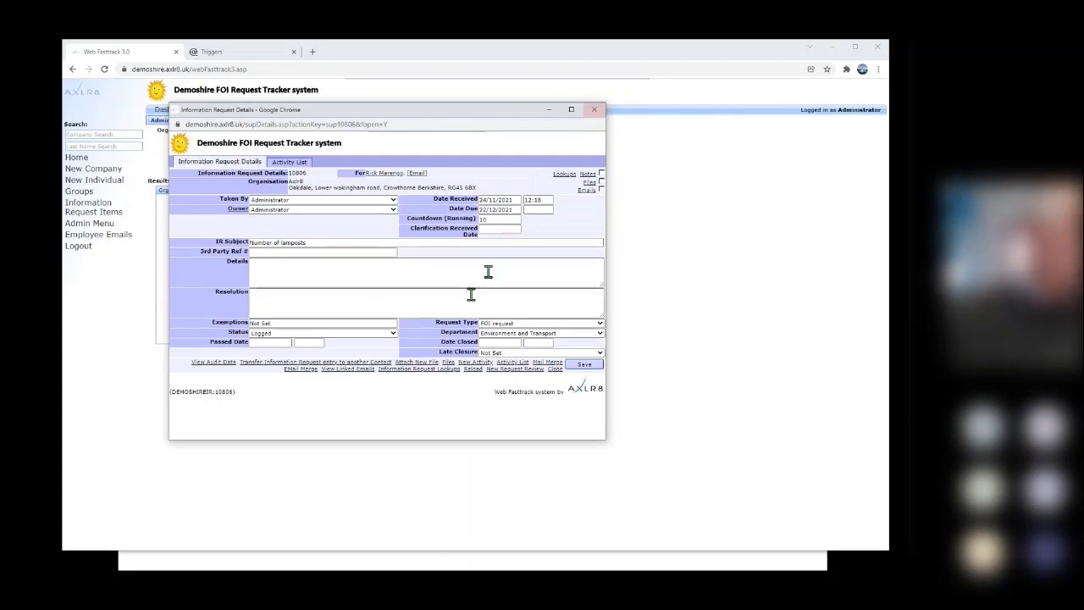
left_click(594, 109)
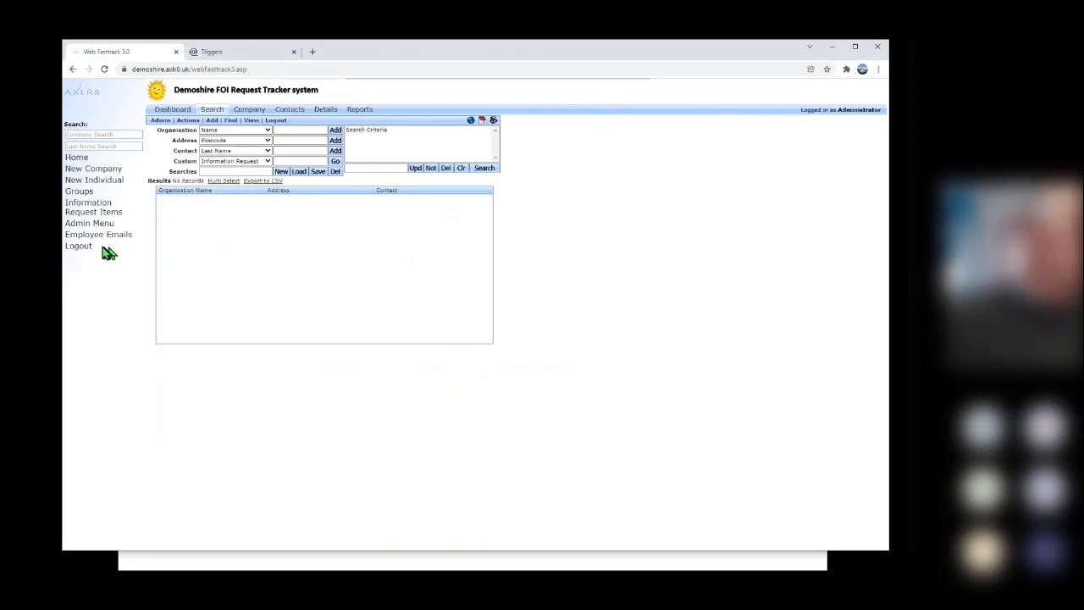
left_click(365, 112)
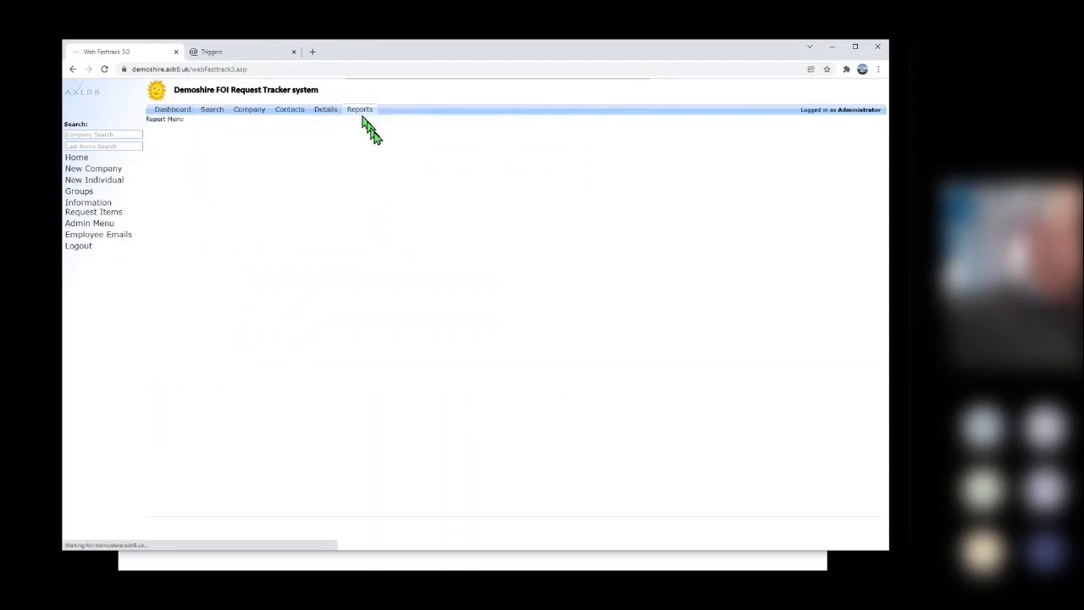
left_click(163, 141)
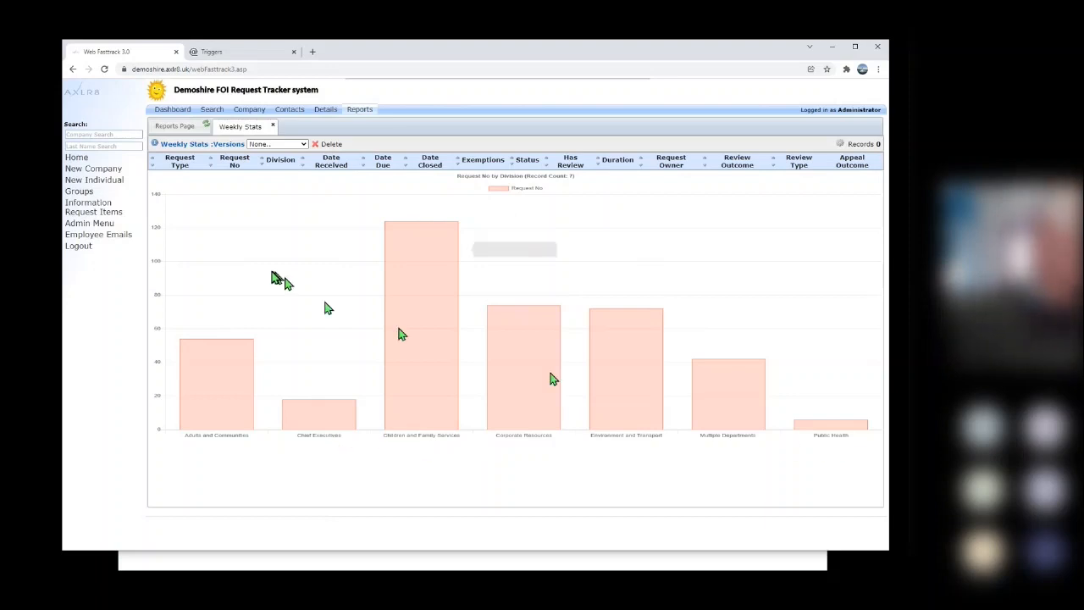
left_click(272, 128)
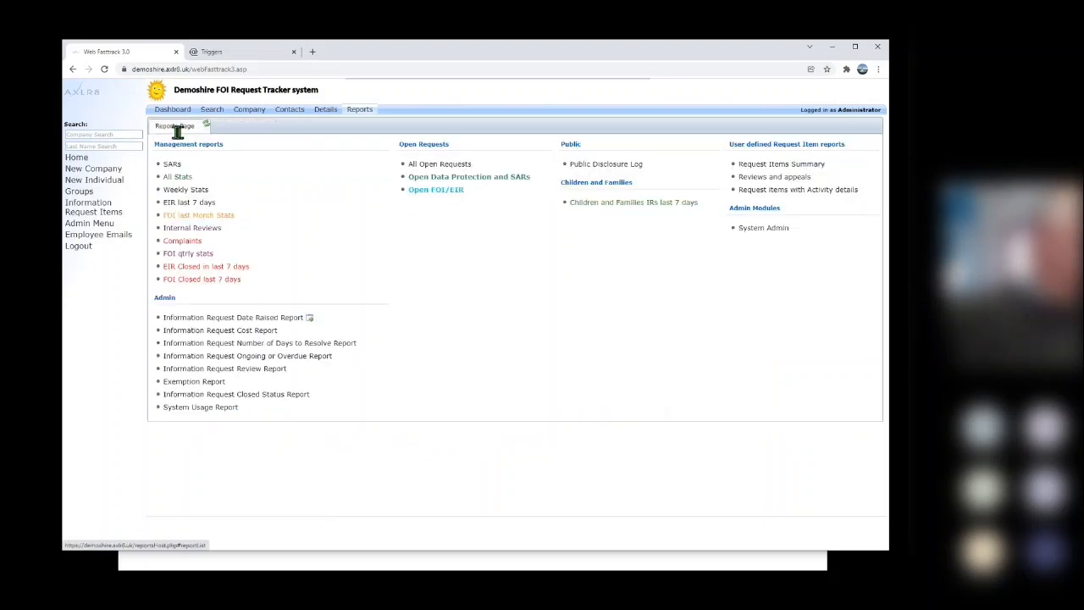
Run the All Open Requests report and open the details of the "Number of lamposts" request from it.
left_click(426, 166)
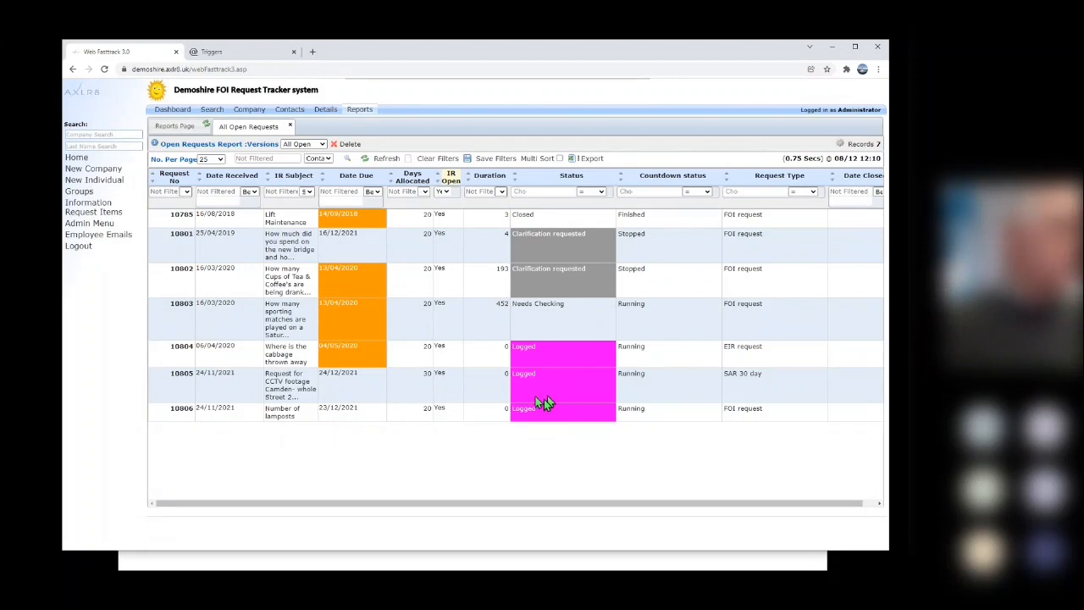
left_click(184, 414)
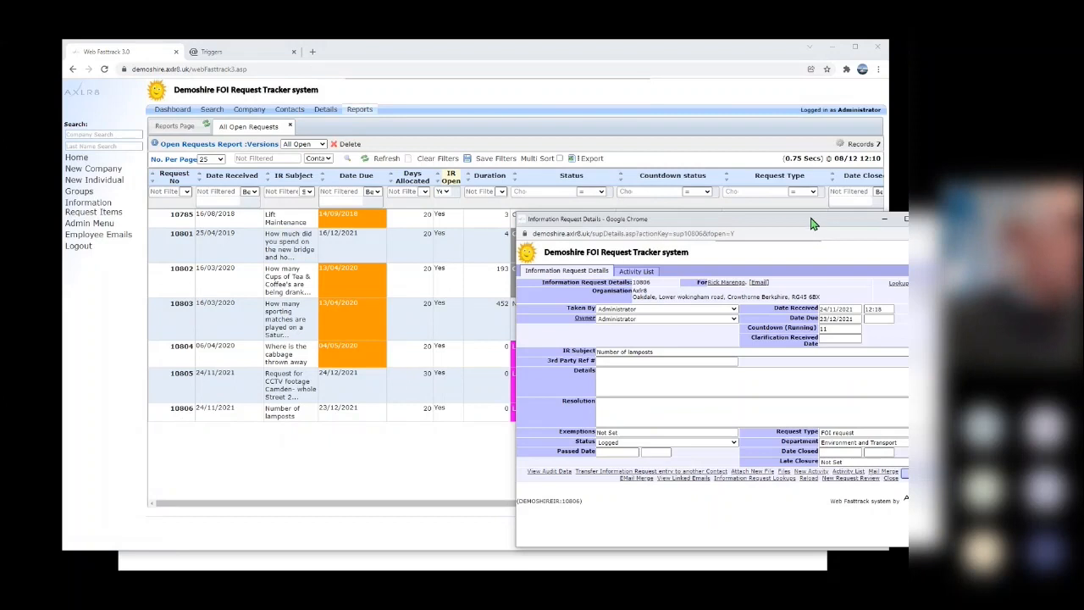
left_click_drag(764, 222, 476, 143)
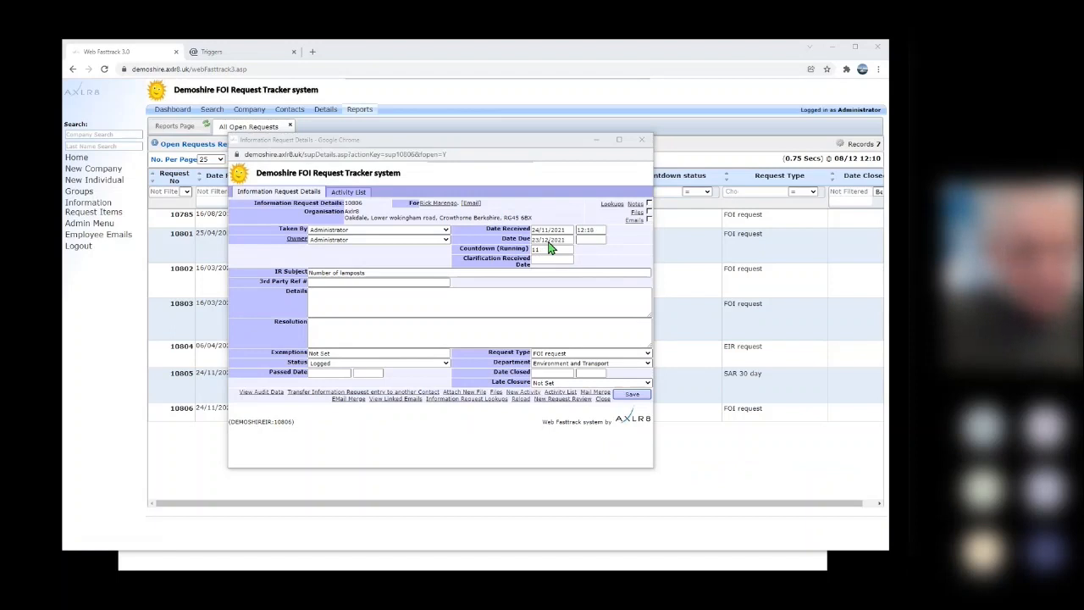
Switch to the slide presentation and advance from "The Clock" to the "Checking Examples" slide to compare the request dates.
key("alt+Tab")
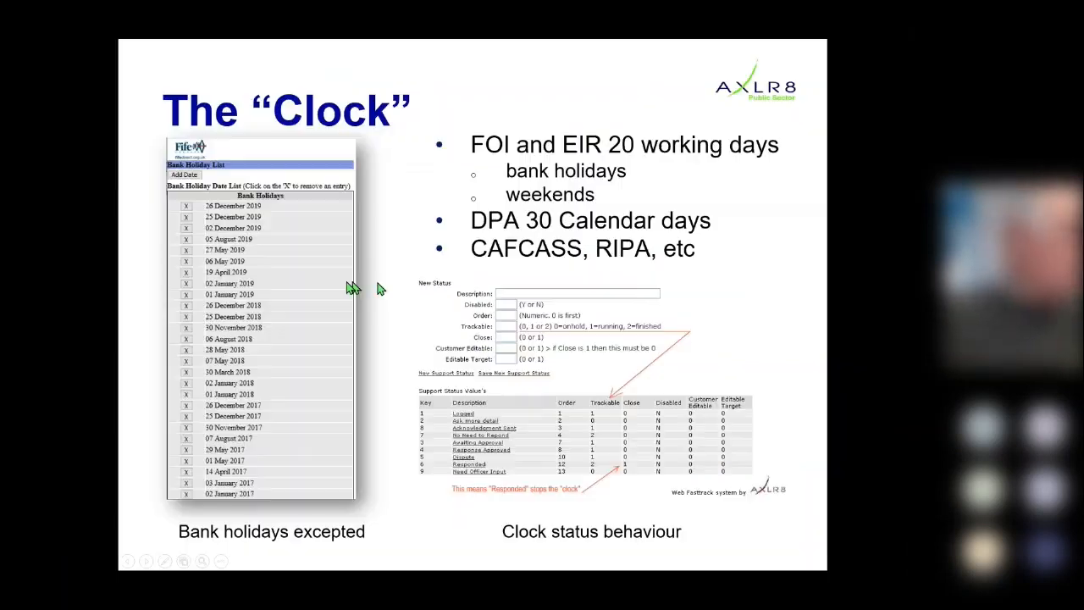
left_click(540, 313)
left_click(538, 318)
left_click(538, 318)
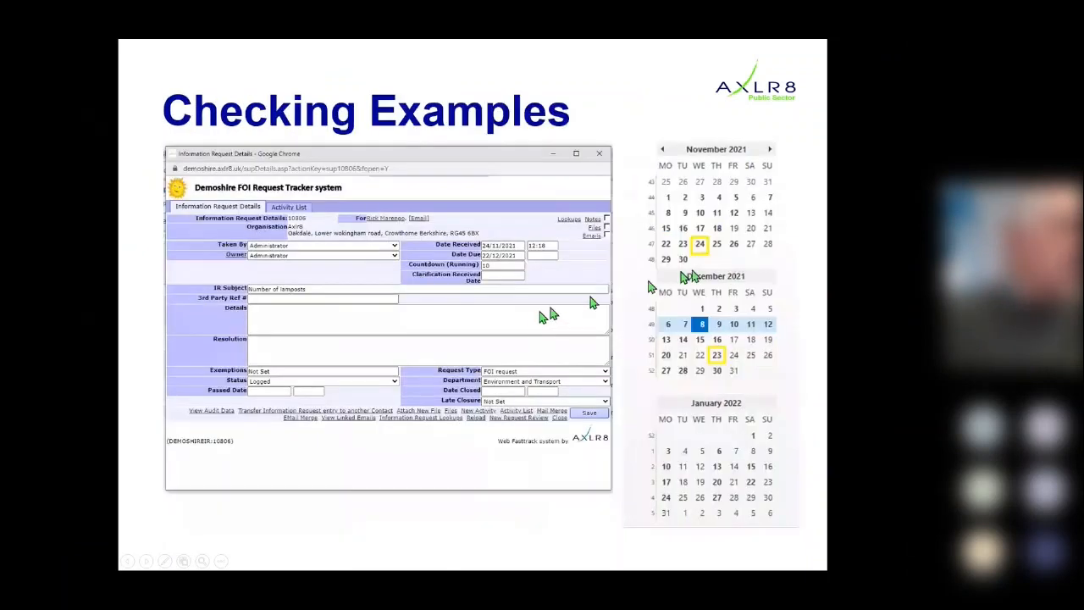
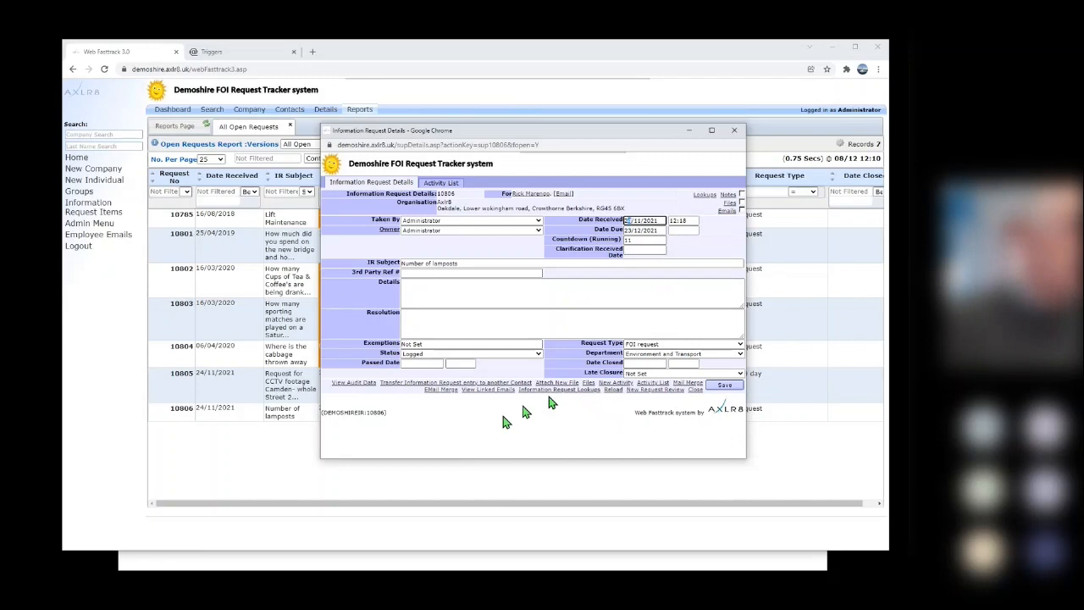
View the audit data of the "Number of lamposts" request and place its window clear of the request's date fields.
left_click(349, 386)
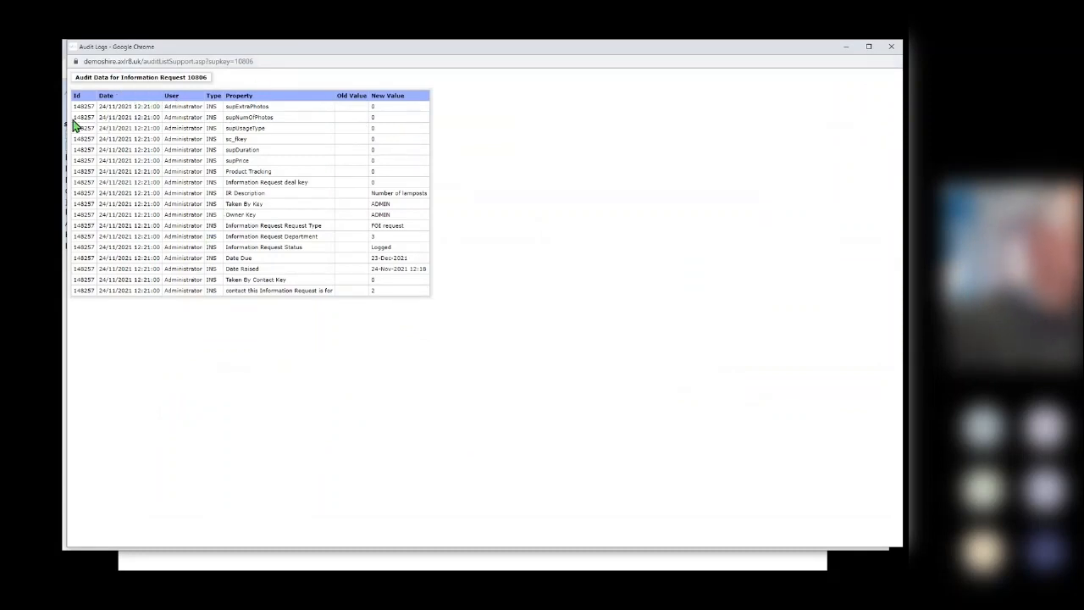
left_click_drag(66, 123, 278, 161)
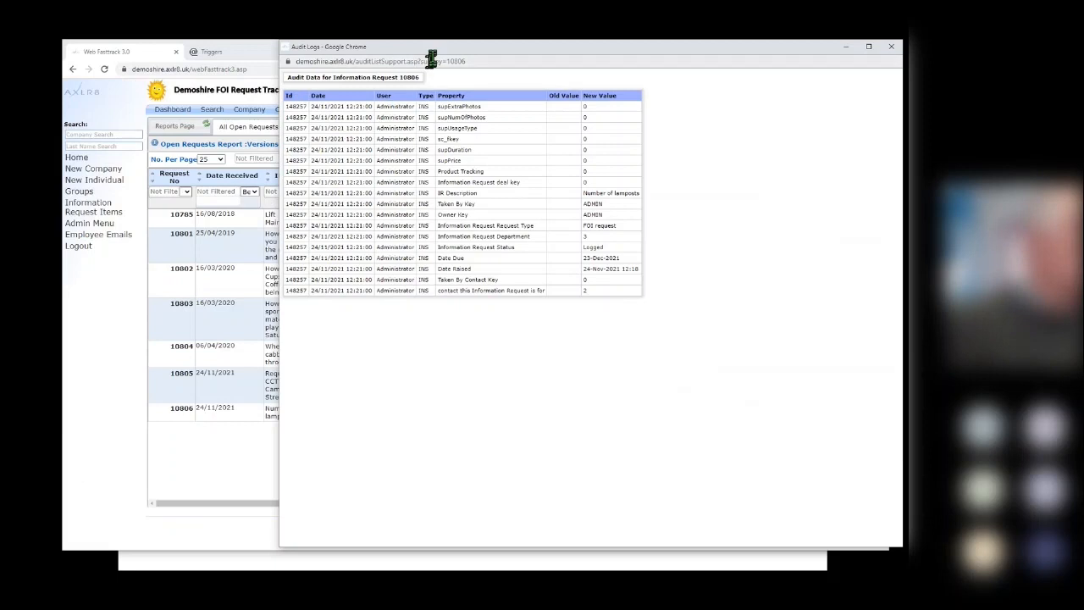
left_click_drag(430, 53, 384, 300)
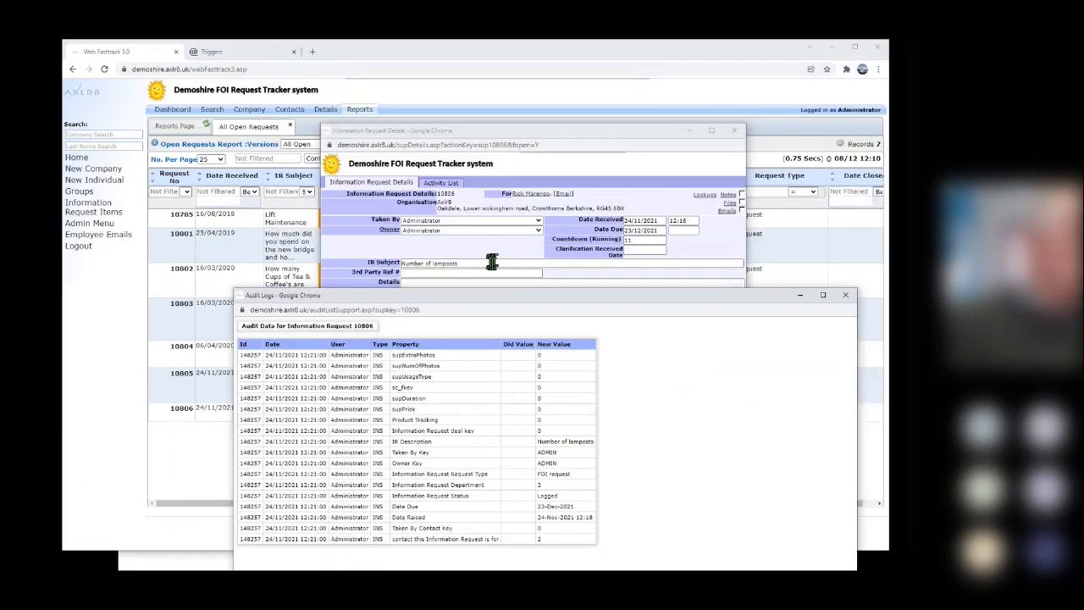
Set the "Number of lamposts" request's status to Acknowledgement Sent and save the request.
left_click(491, 263)
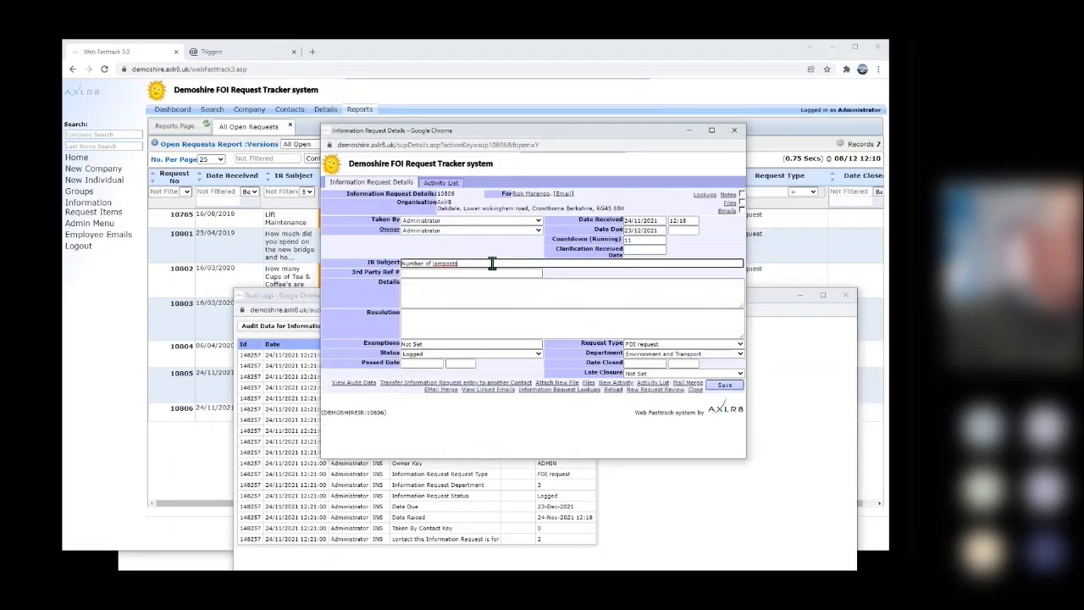
left_click(439, 355)
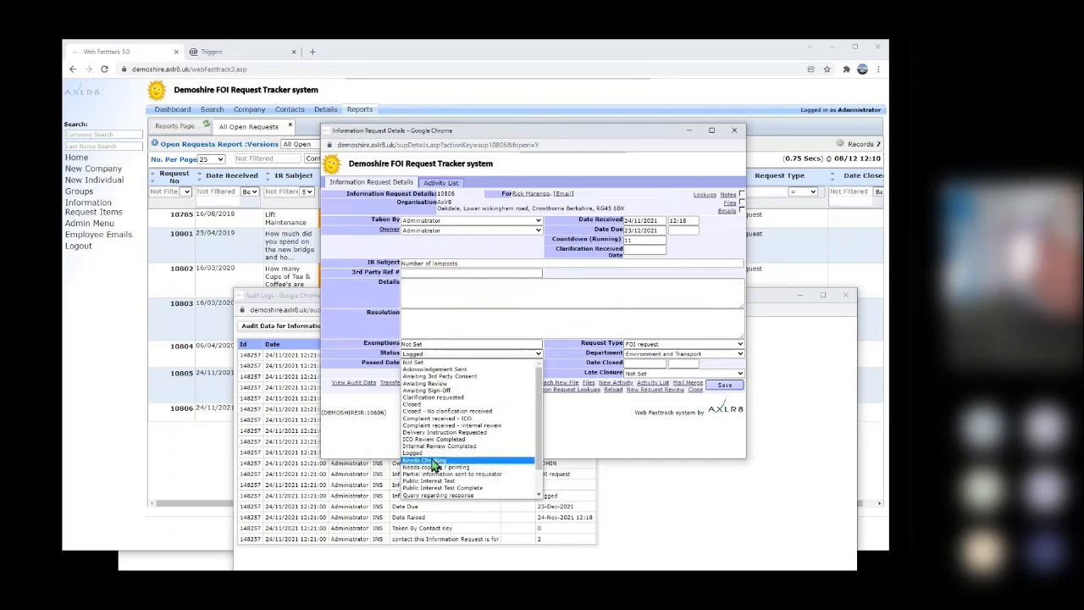
left_click(433, 371)
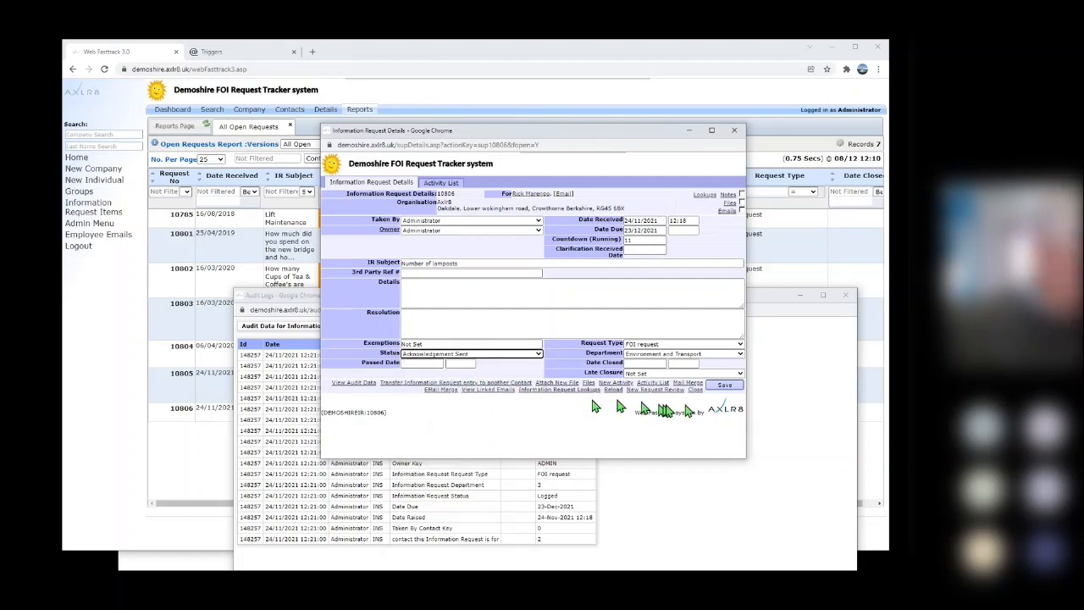
left_click(720, 388)
Reload the request's audit log to check the latest status change, and close the log.
left_click_drag(300, 296, 306, 151)
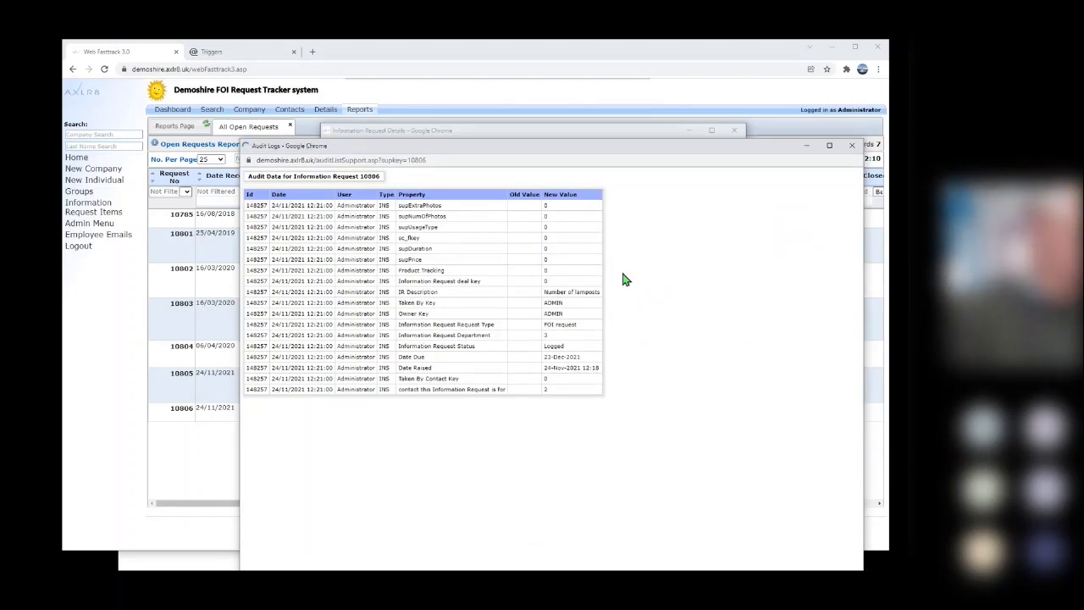
key("F5")
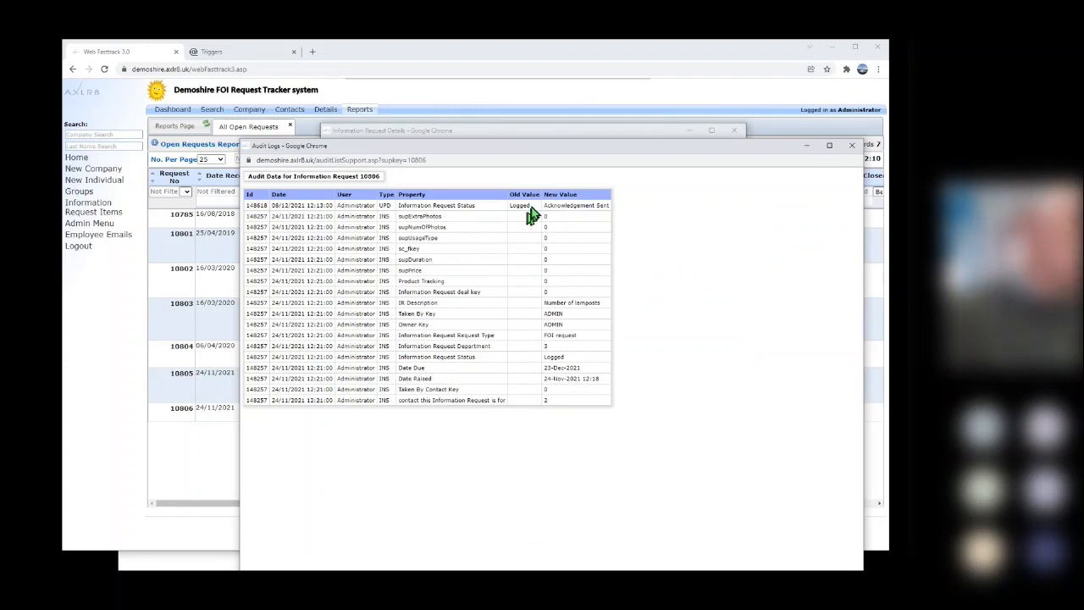
left_click(854, 146)
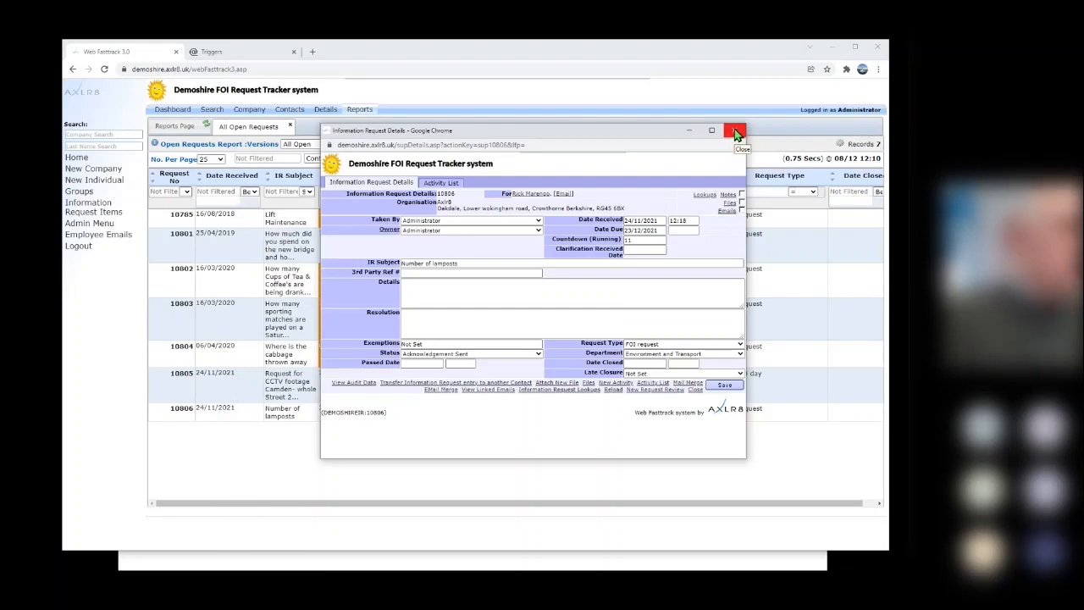
Set the "Number of lamposts" request's status to Clarification requested and save the request.
left_click(495, 359)
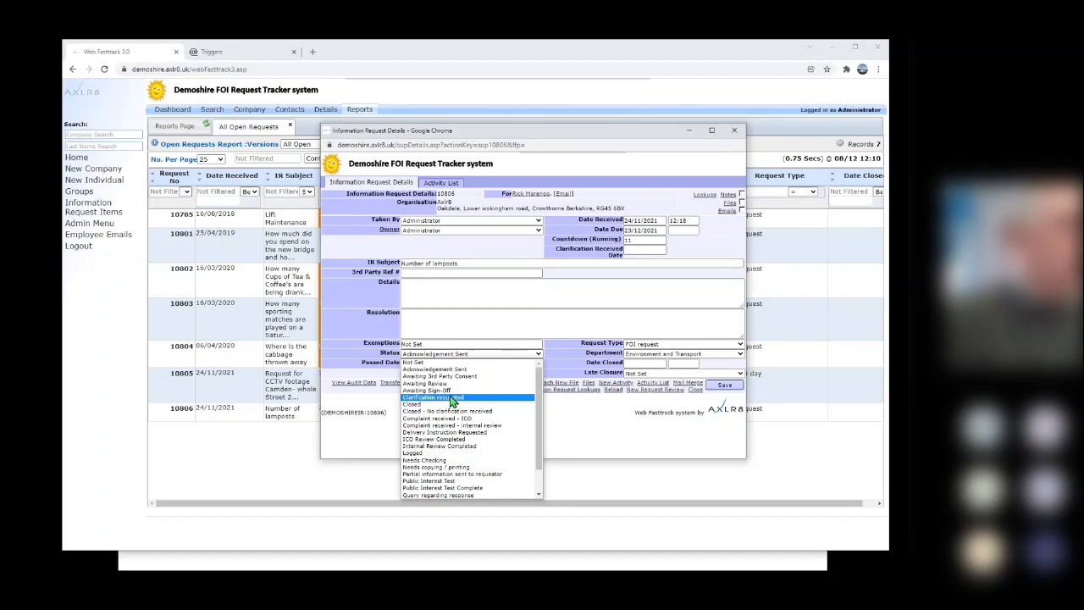
scroll(463, 490, "down", 2)
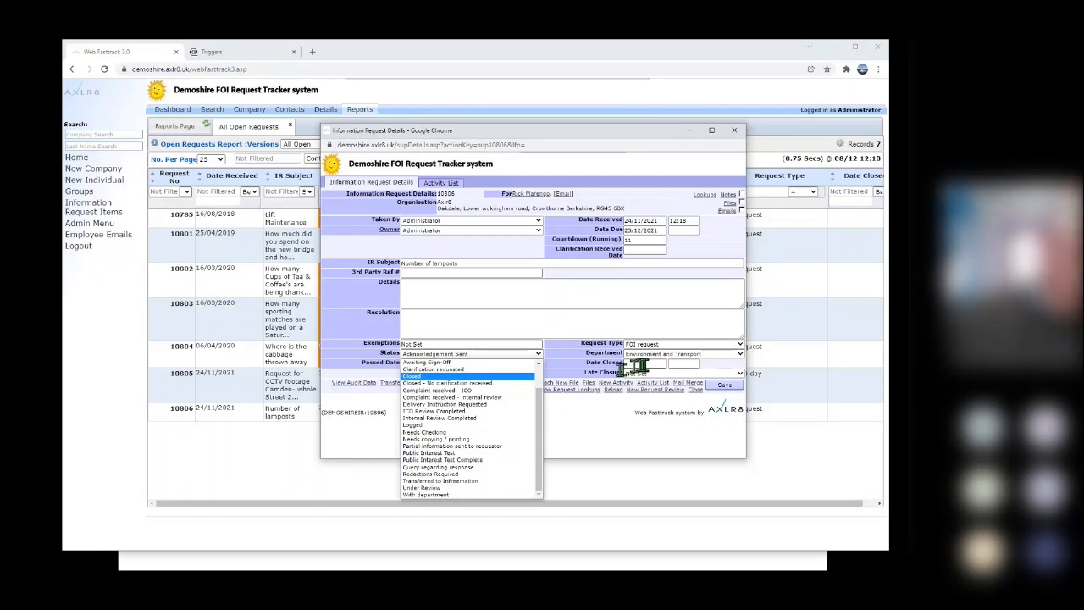
key("Up")
key("Up")
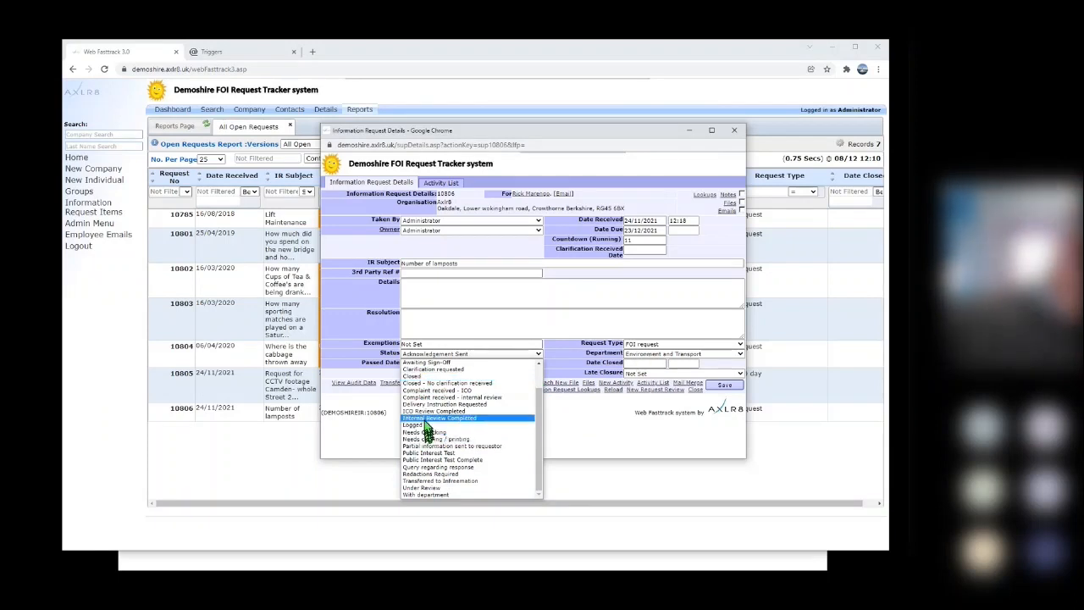
left_click(428, 370)
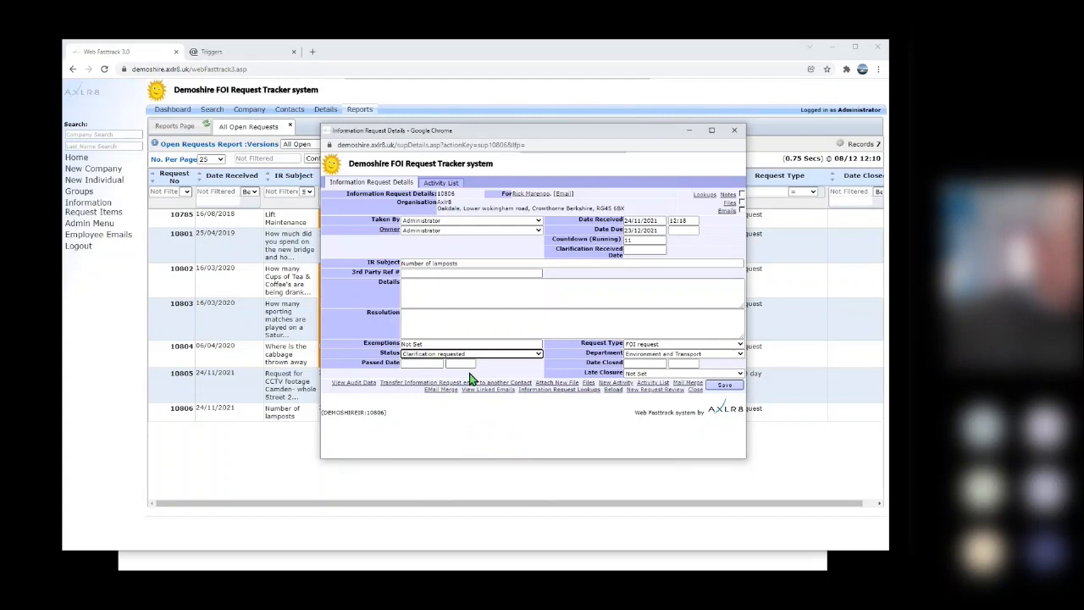
left_click(726, 388)
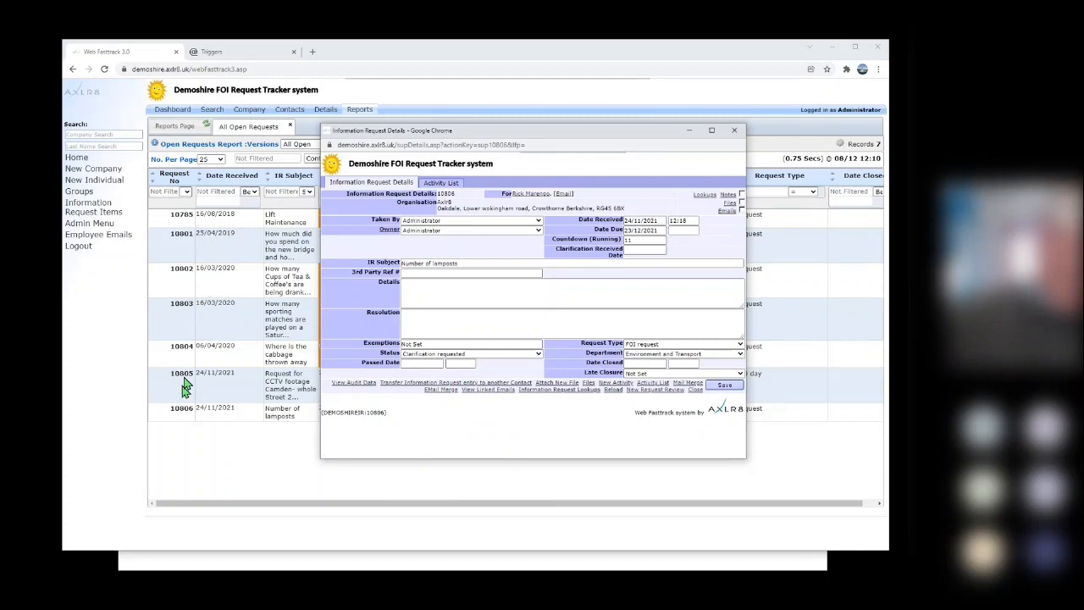
Move the request details window clear of the open requests report and refresh the report.
left_click_drag(467, 134, 333, 441)
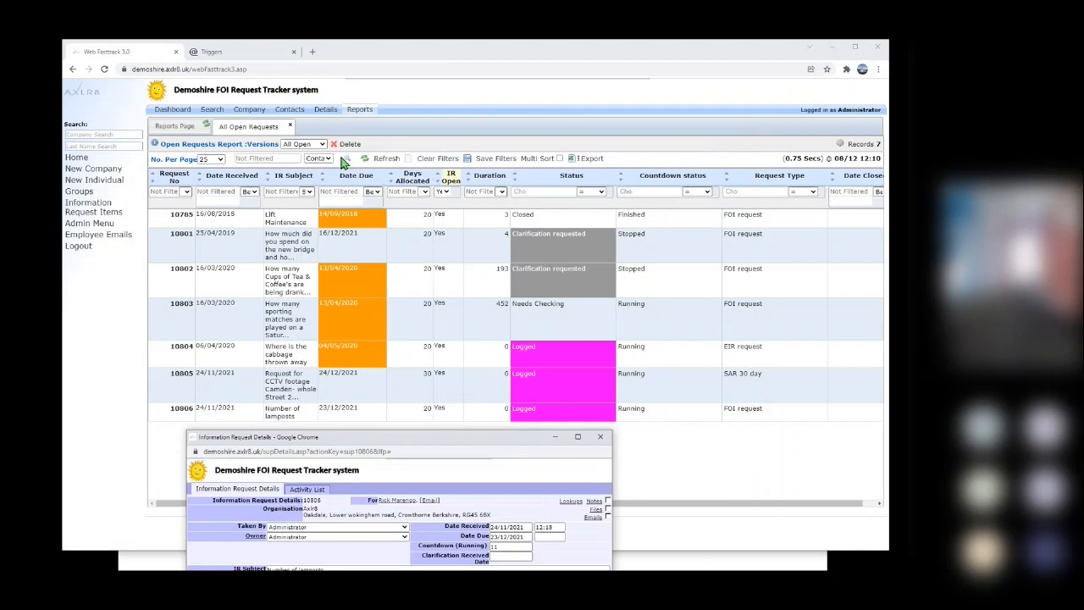
left_click(368, 161)
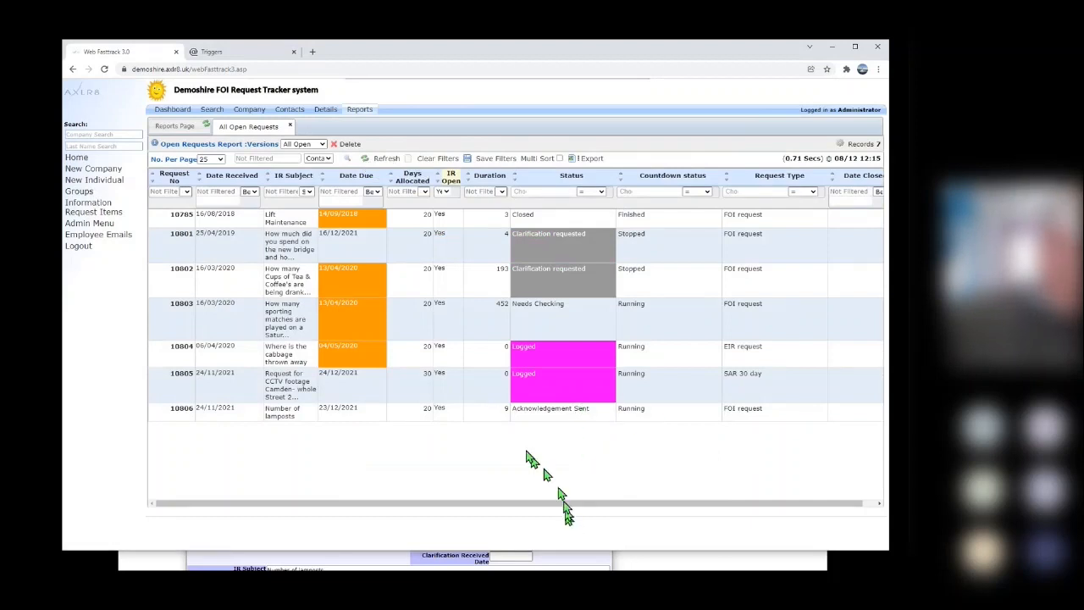
Bring the "Number of lamposts" request details window forward, save the request, and refresh the open requests report.
left_click(405, 563)
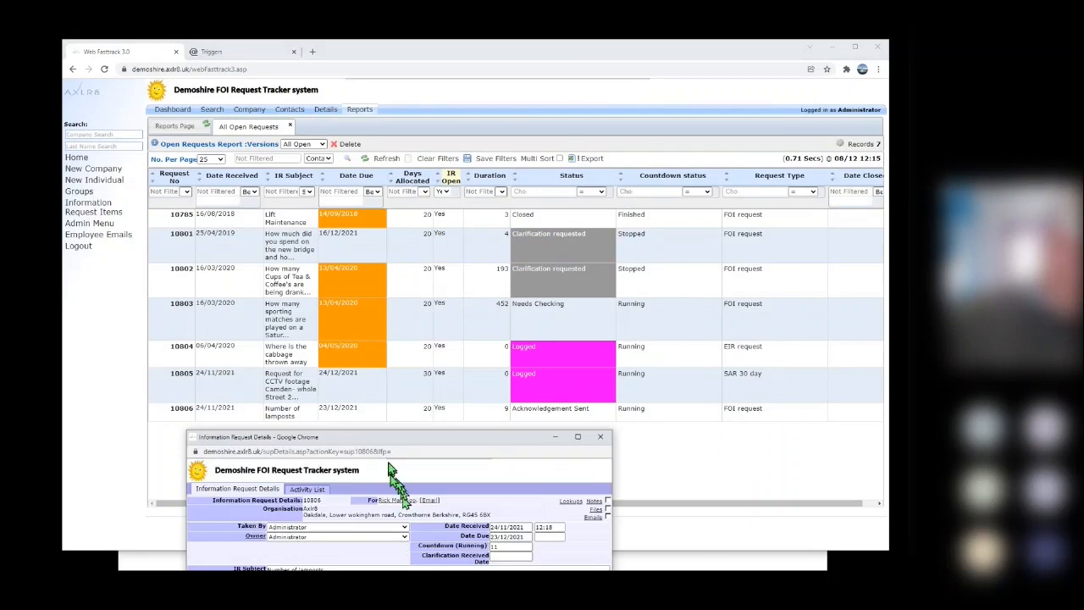
left_click_drag(407, 442, 368, 158)
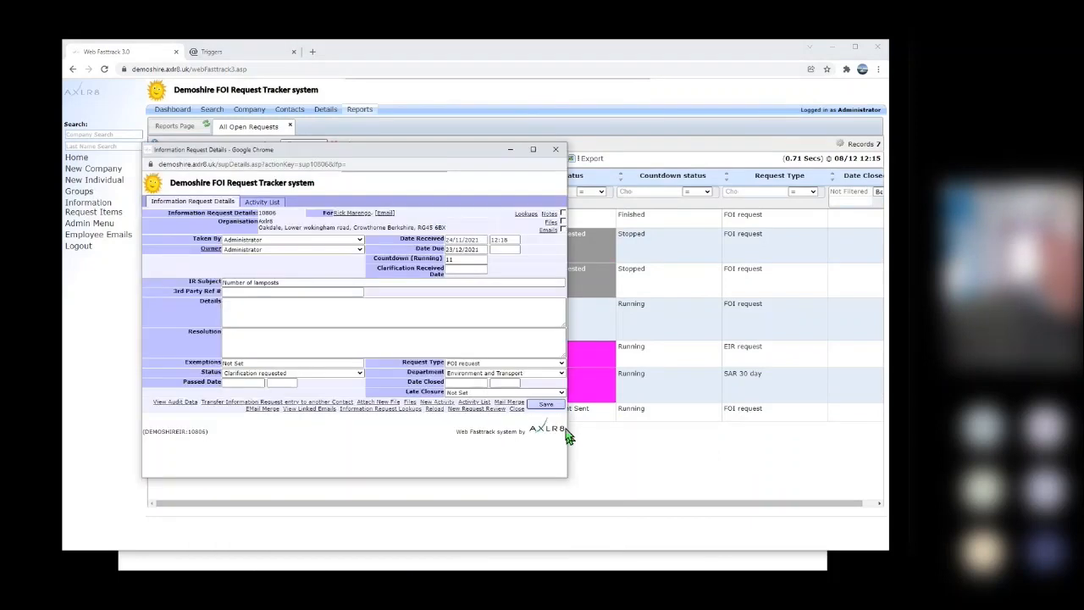
left_click(546, 405)
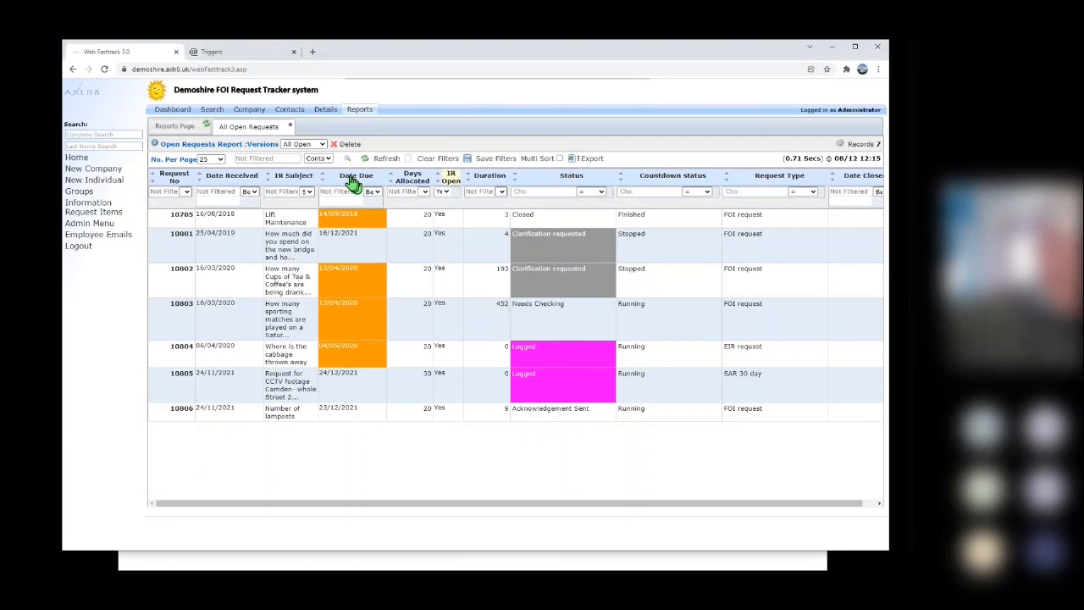
left_click(365, 159)
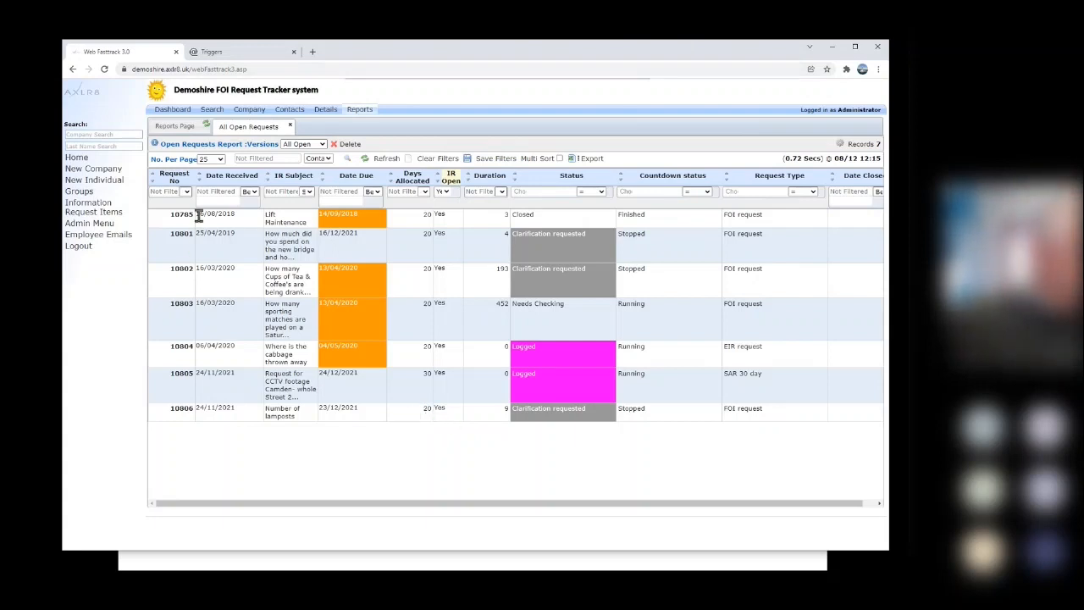
Switch to Trig@ware and open the DPA(s29) 5 day reminder template part to examine its email preview and field mappings.
left_click(248, 55)
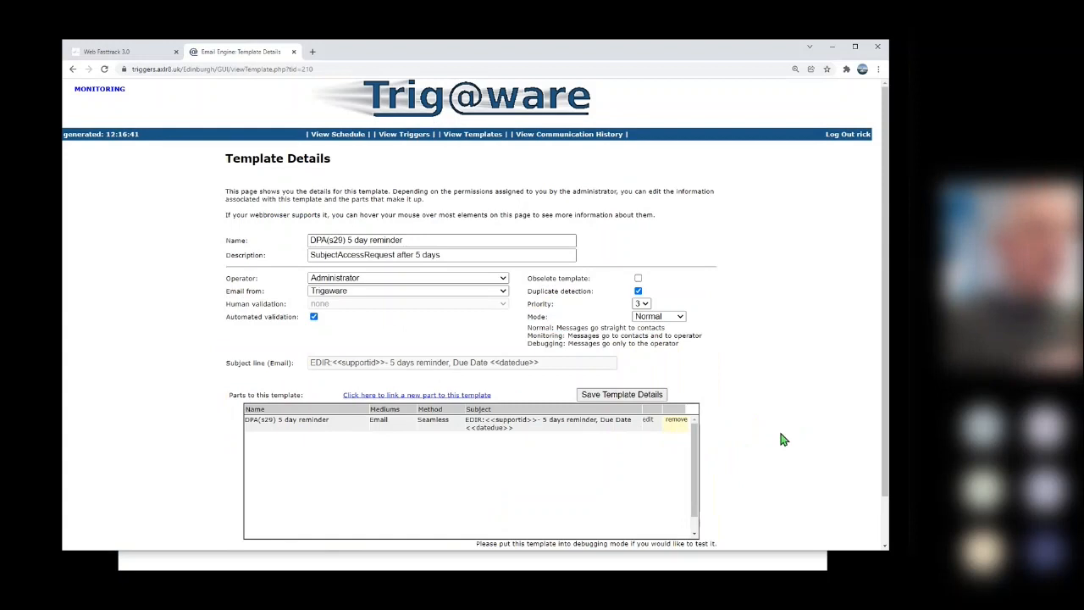
left_click(649, 423)
scroll(669, 398, "down", 3)
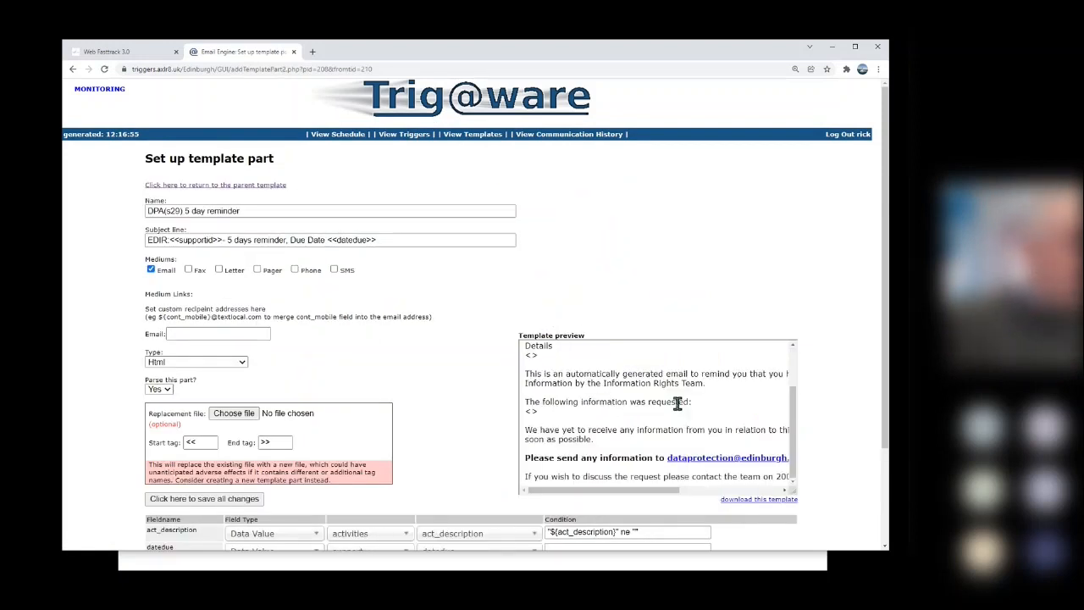
scroll(571, 279, "up", 2)
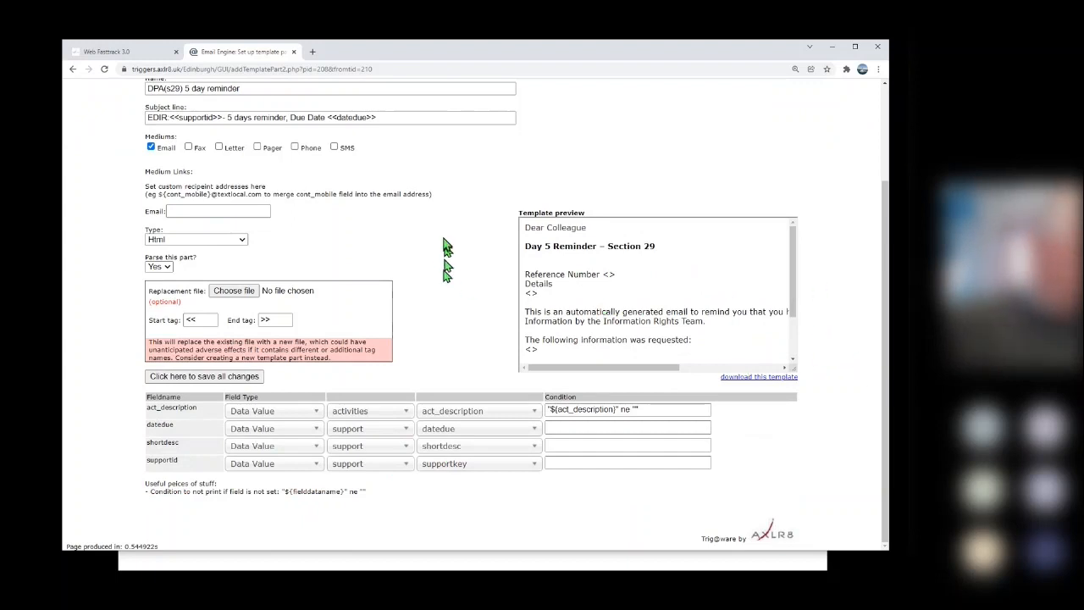
scroll(474, 288, "up", 3)
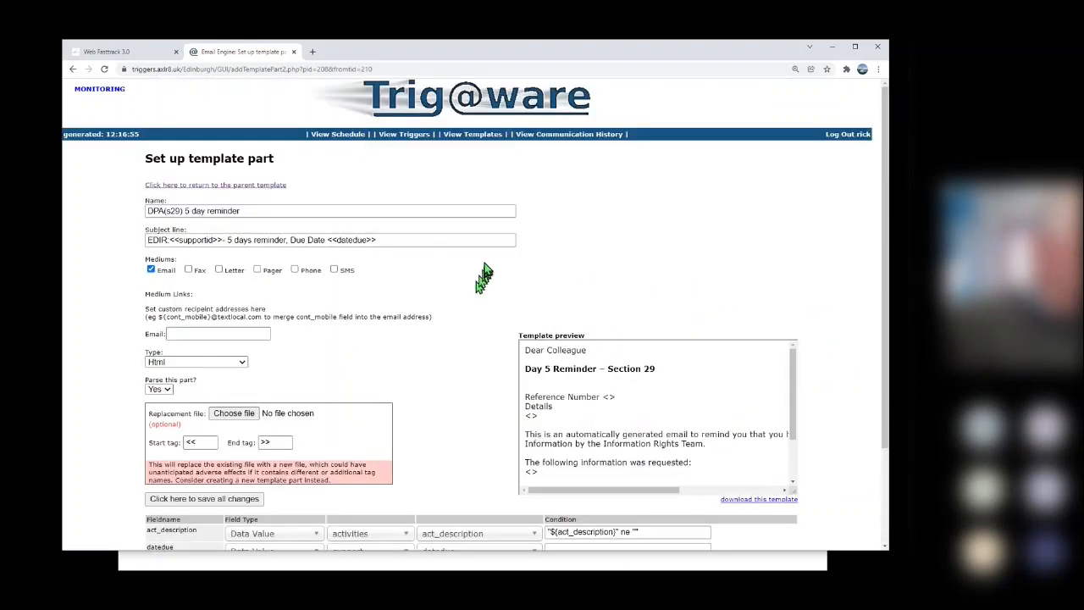
View the templates list, then examine the query of the DPA(s29) 5 day trigger in the triggers list and close its details.
left_click(471, 135)
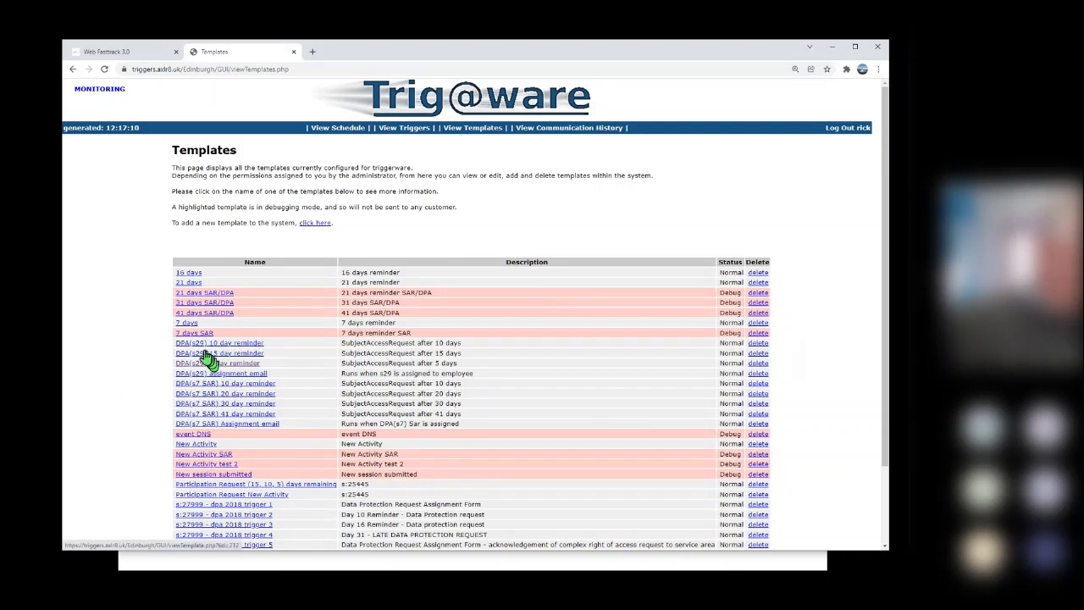
left_click(405, 128)
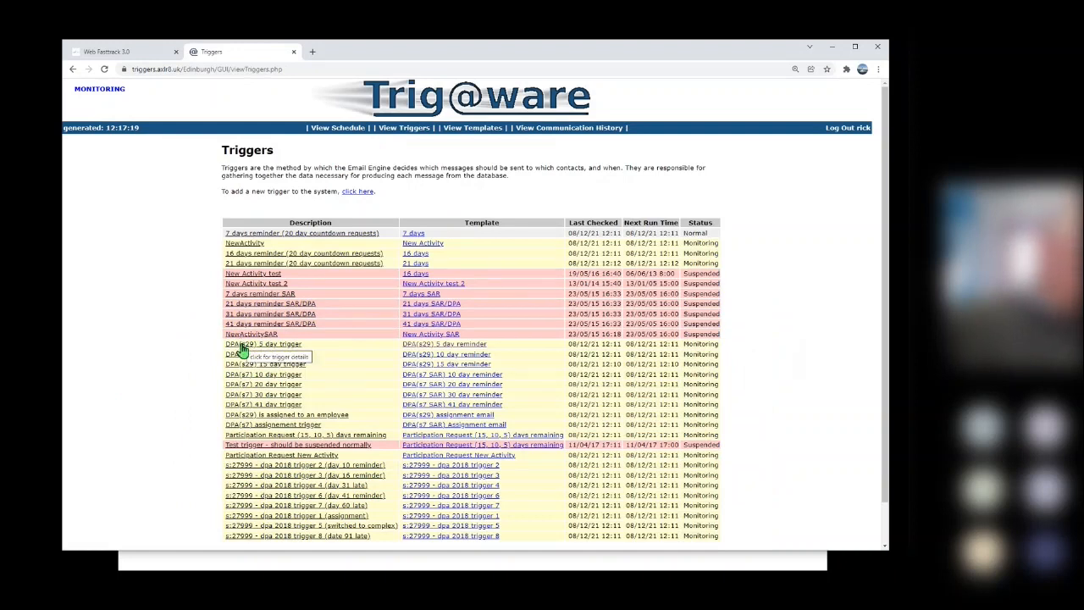
left_click(243, 346)
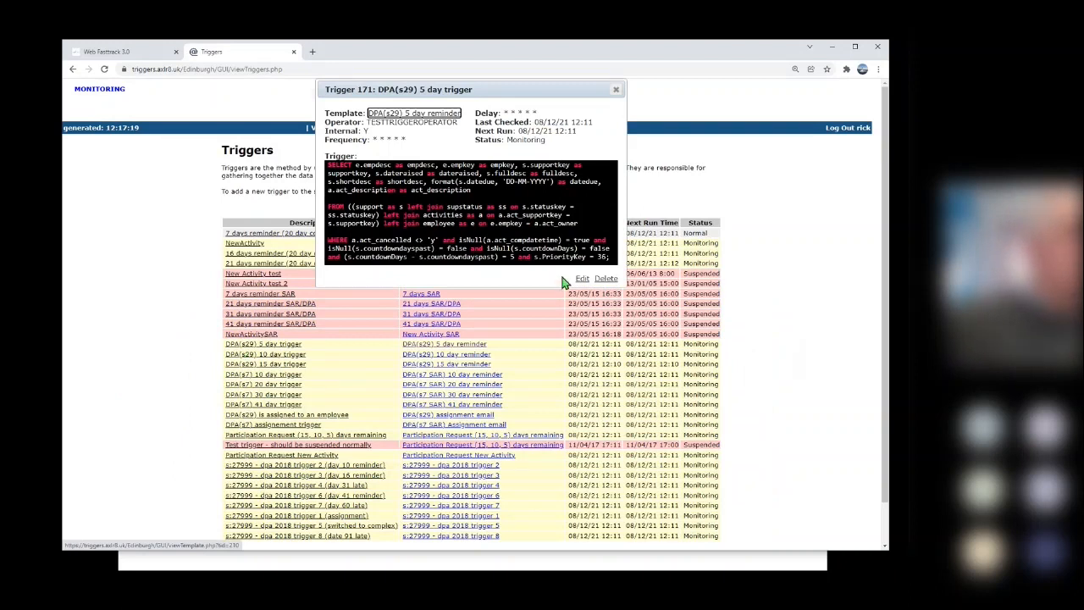
mouse_move(569, 290)
left_mouse_down()
mouse_move(574, 364)
mouse_move(573, 304)
left_mouse_up()
scroll(430, 202, "down", 1)
scroll(430, 202, "up", 1)
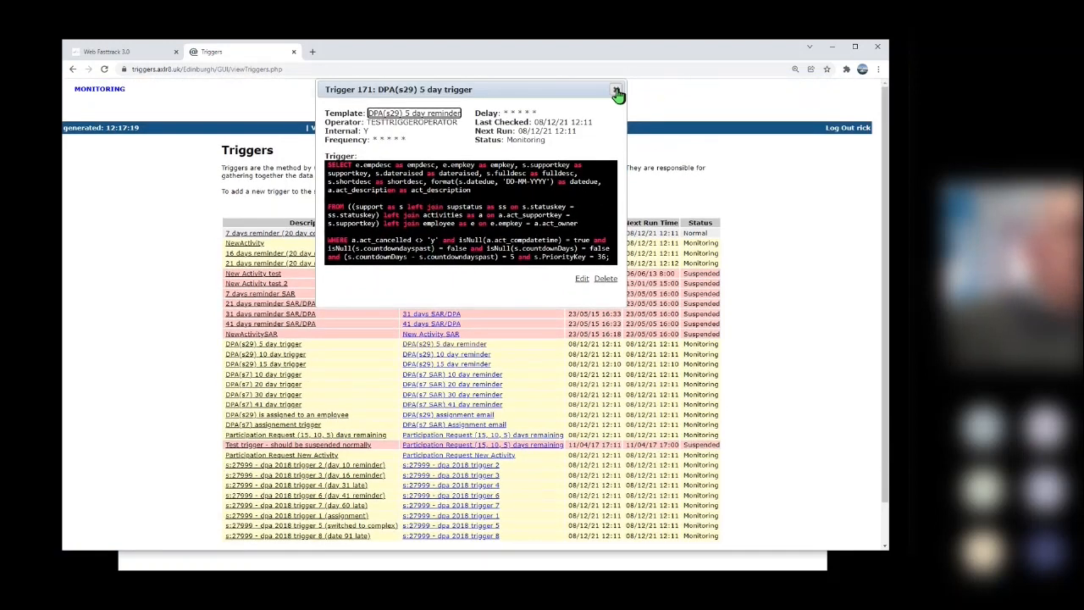
left_click(617, 91)
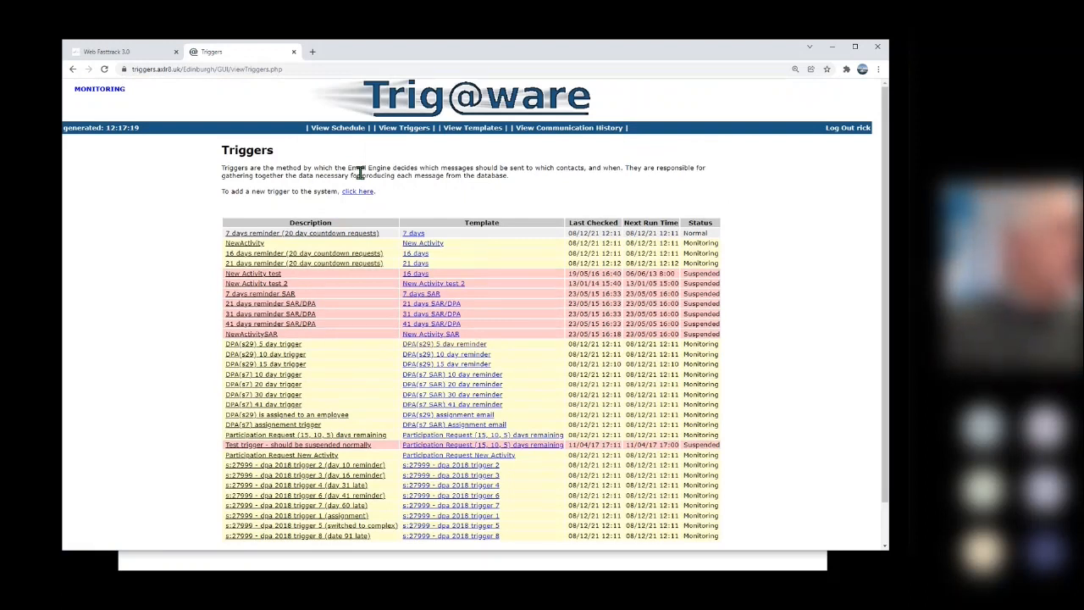
Open the communication history and check the details of a 7 days message sent to PLANNING AND TRANSPORT, then close them.
left_click(327, 130)
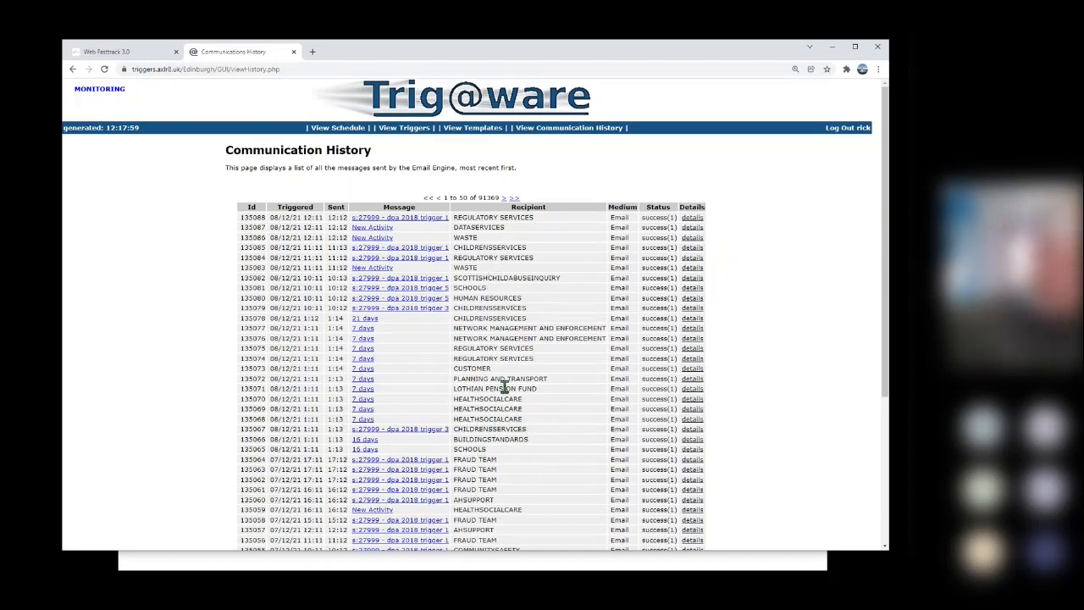
left_click(693, 380)
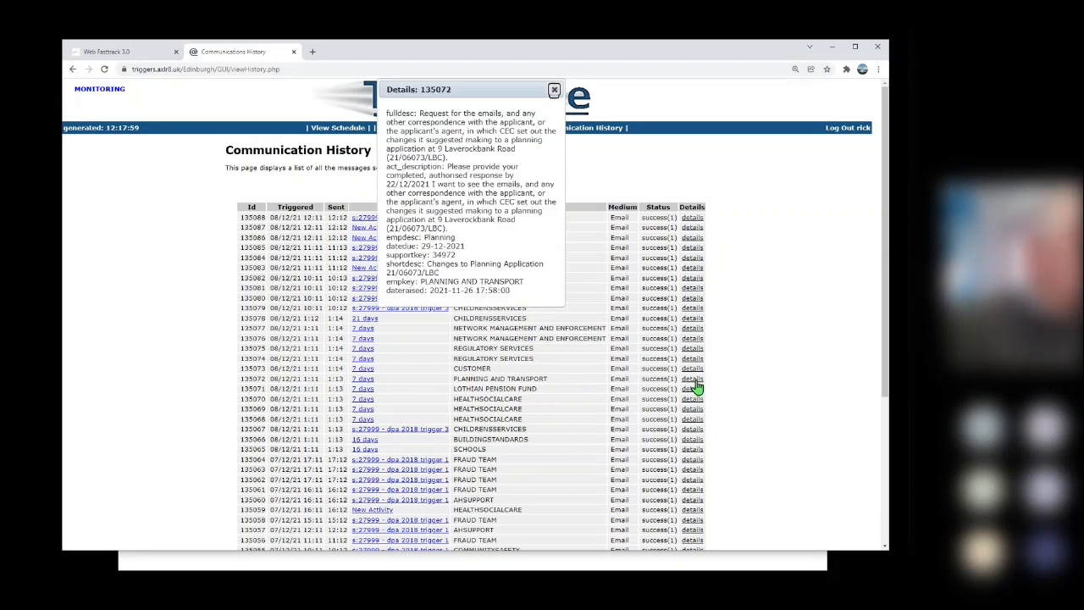
left_click(554, 91)
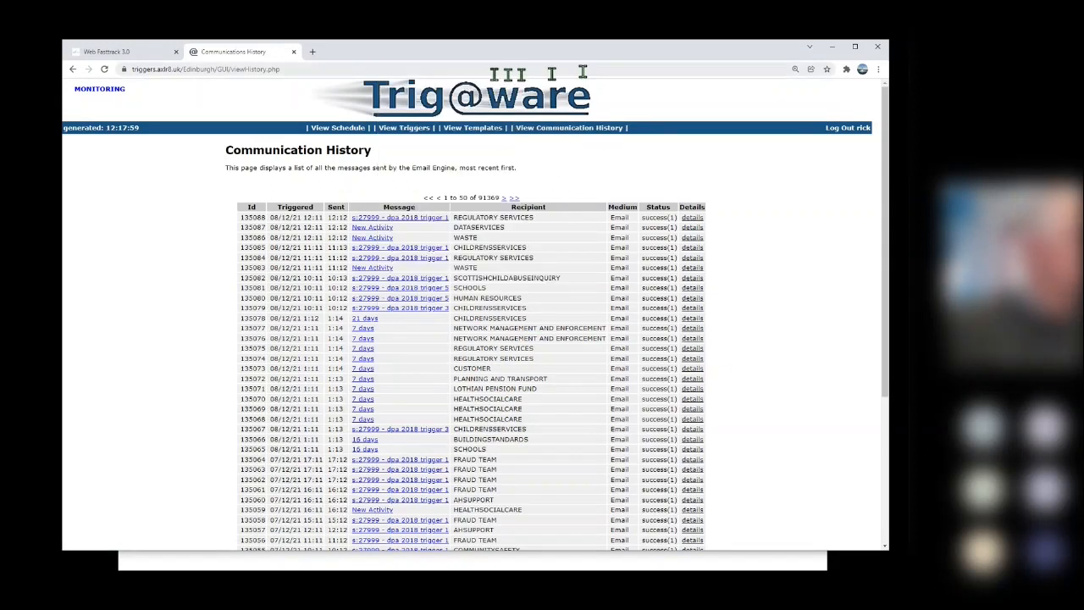
Return to the open requests report in Web Fasttrack and widen the browser window on both sides.
left_click(134, 53)
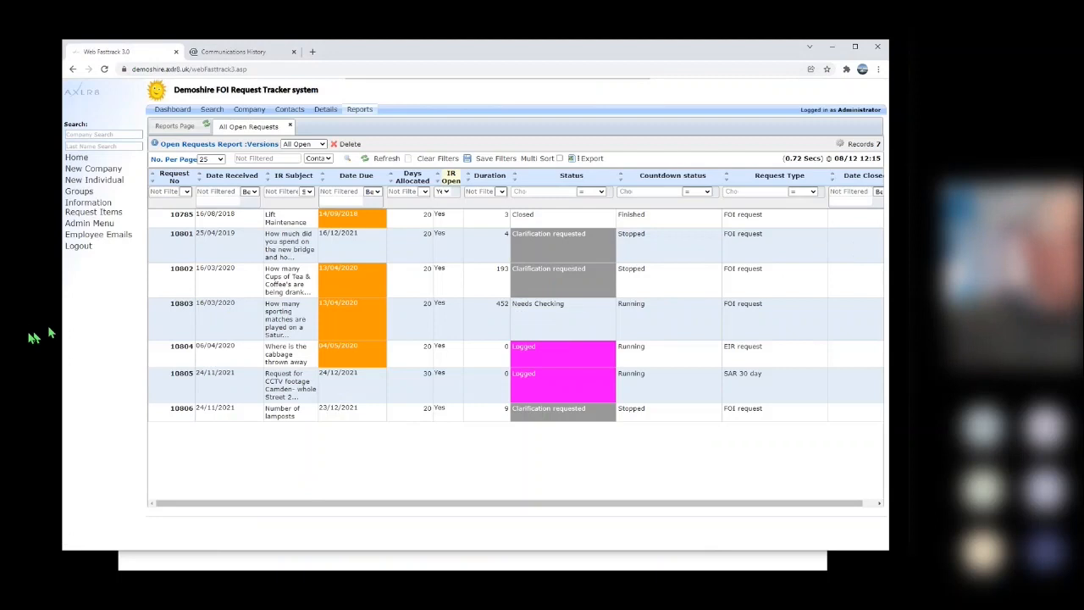
left_click_drag(61, 309, 28, 326)
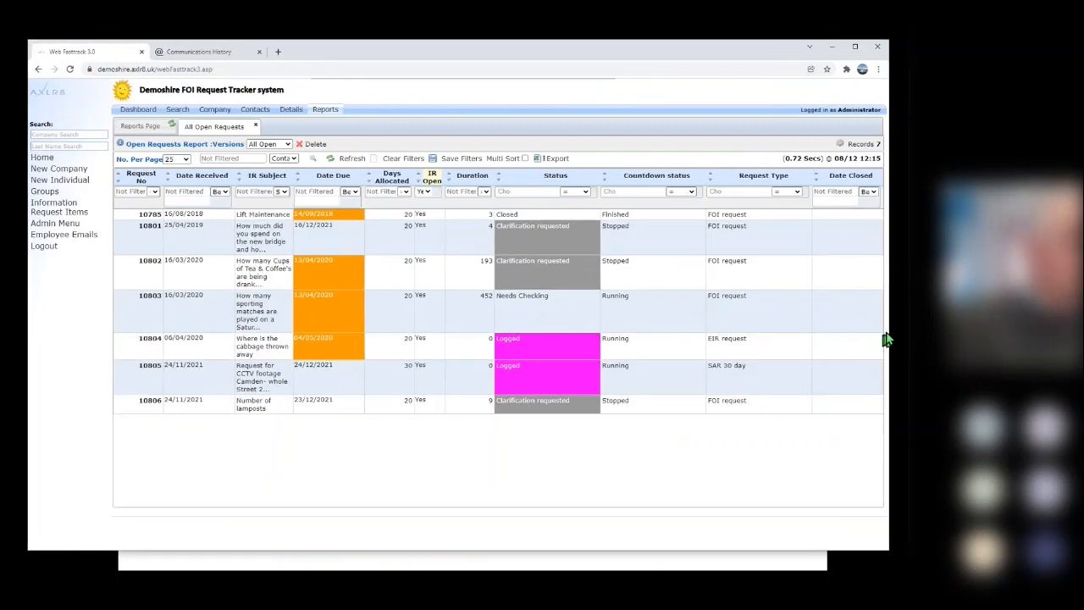
left_click_drag(887, 328, 908, 329)
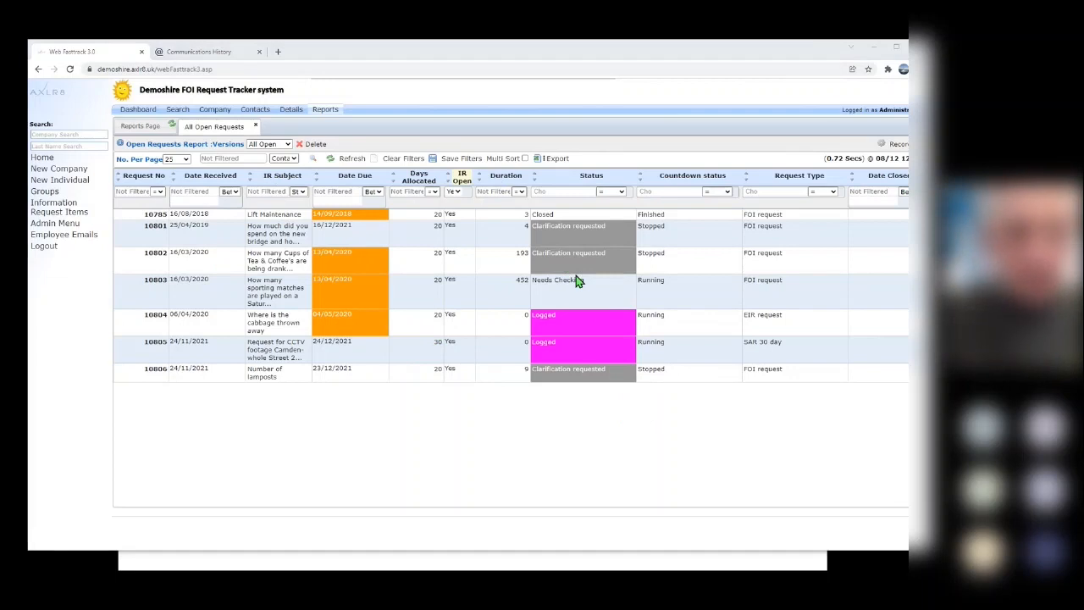
Switch to the presentation and advance the slideshow from "The Clock" to the Audit Trail slide.
key("alt+Tab")
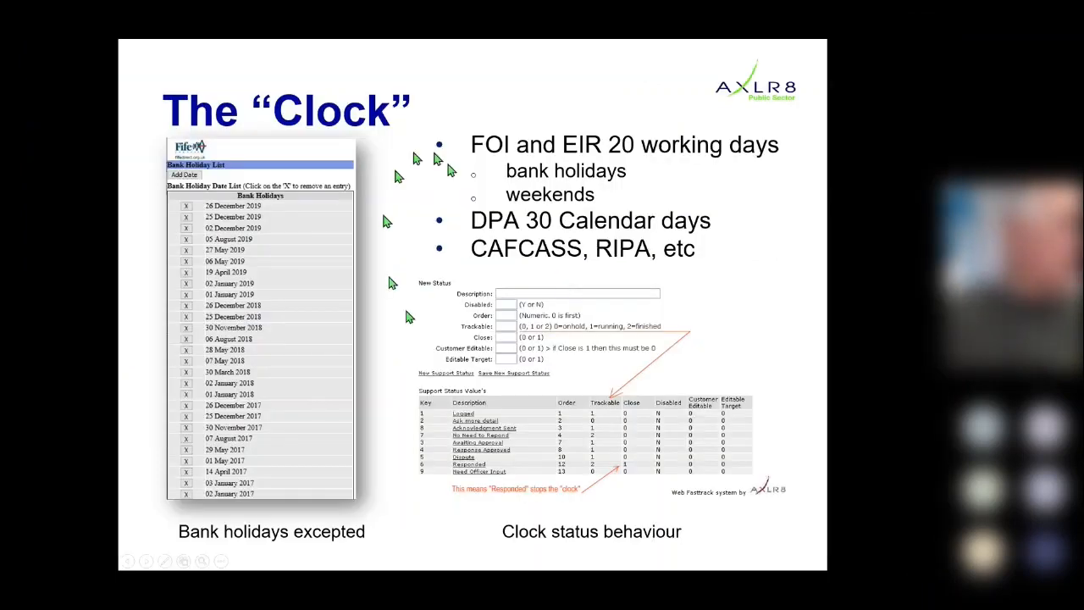
left_click(449, 200)
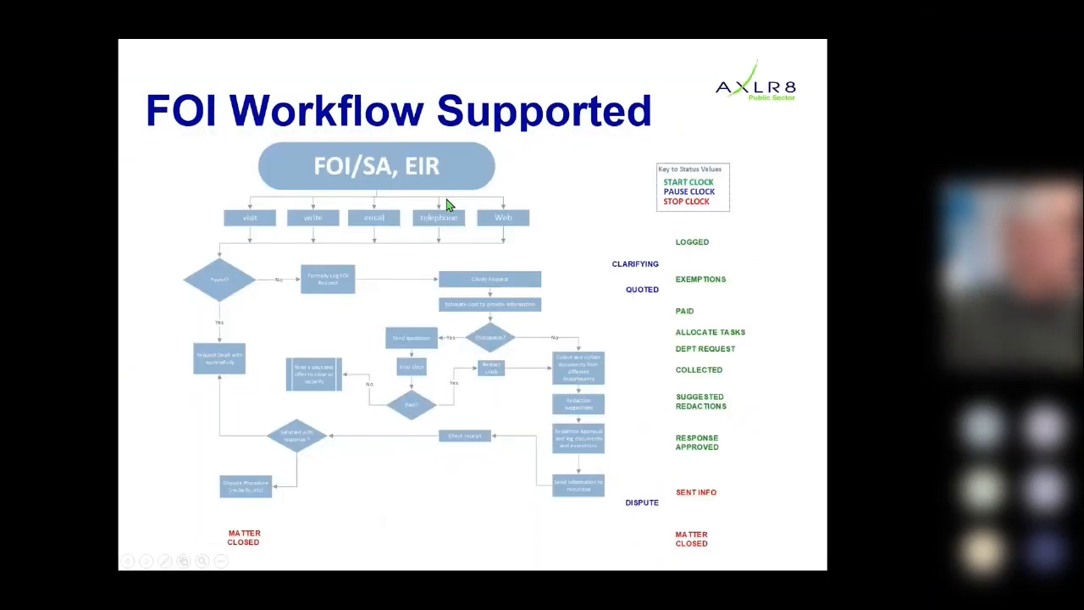
left_click(446, 201)
left_click(444, 204)
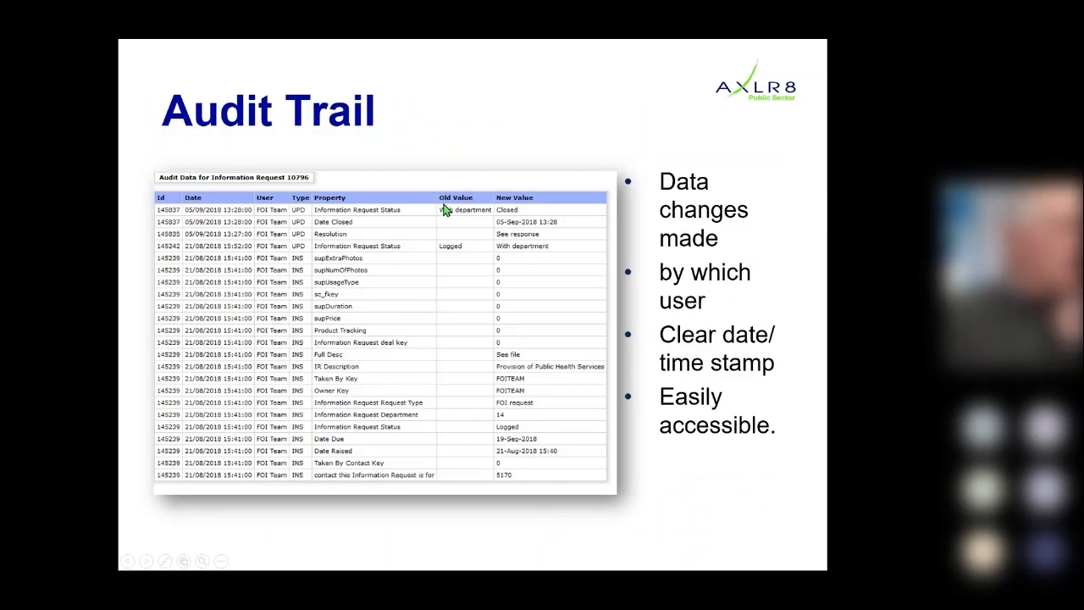